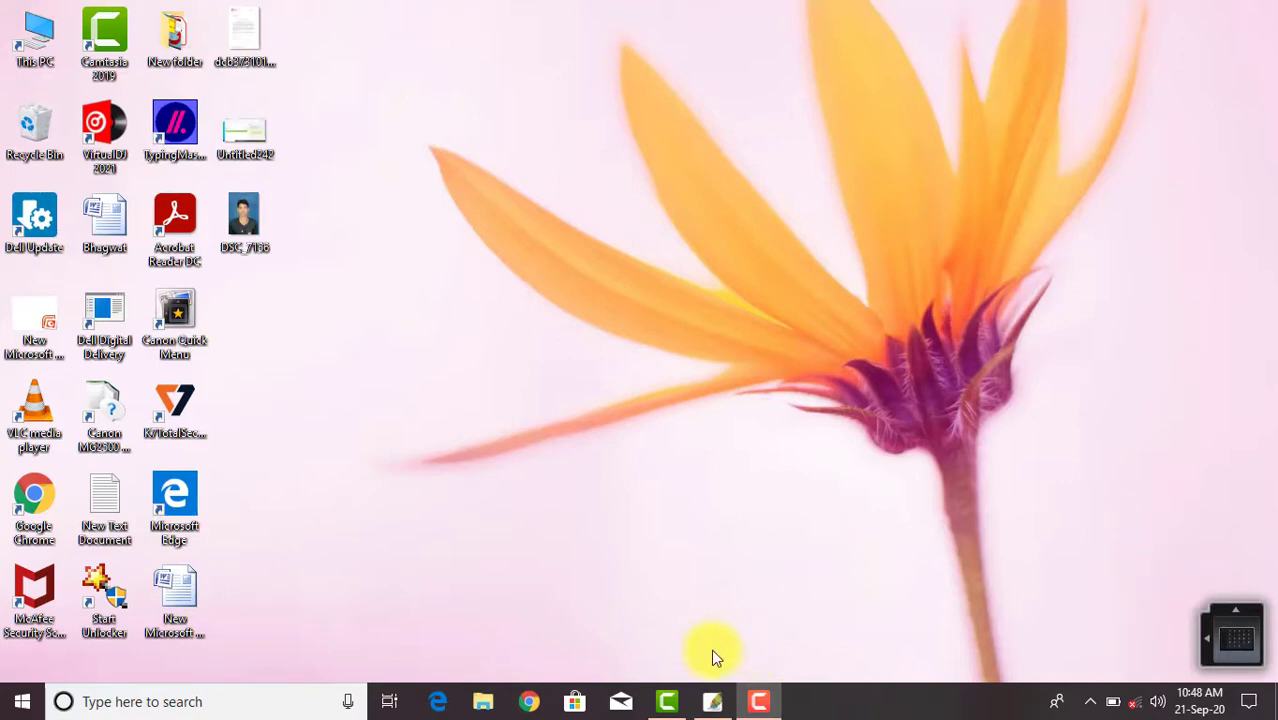
Open the DSC_7156 portrait photo from the Desktop
{"action": "left_click", "coordinate": [714, 705]}
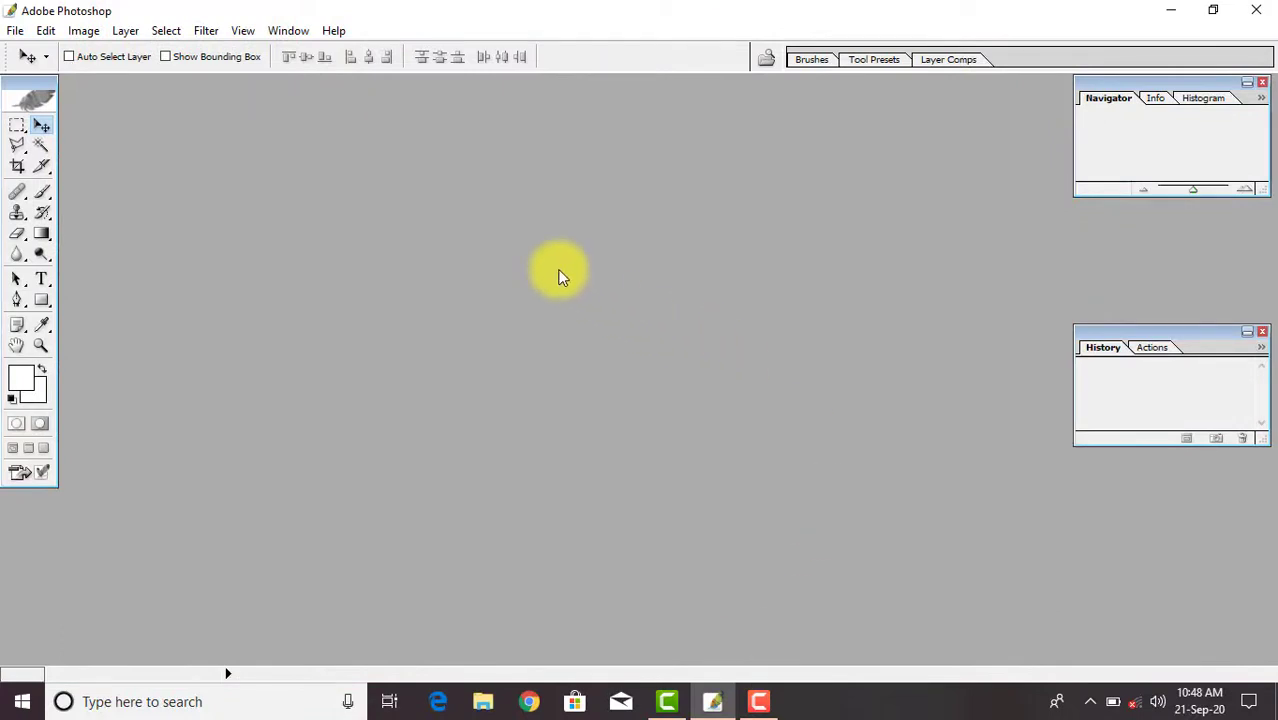
{"action": "left_click", "coordinate": [12, 32]}
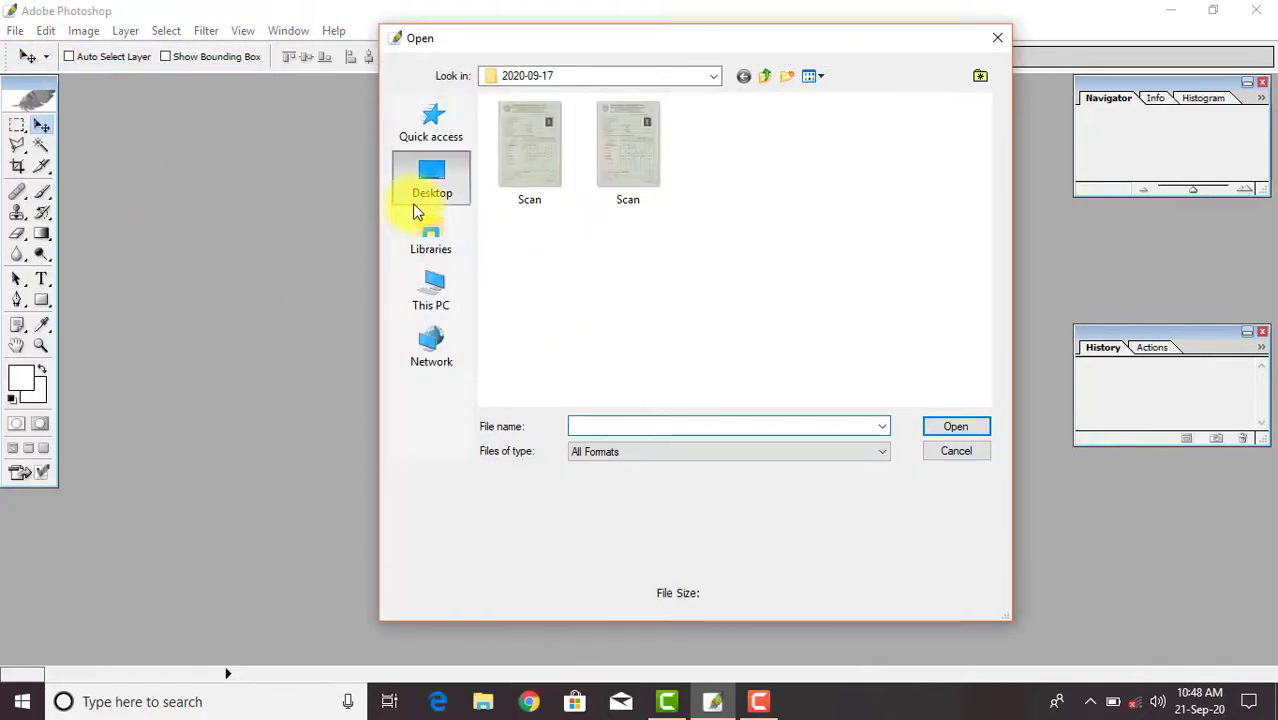
{"action": "left_click", "coordinate": [418, 198]}
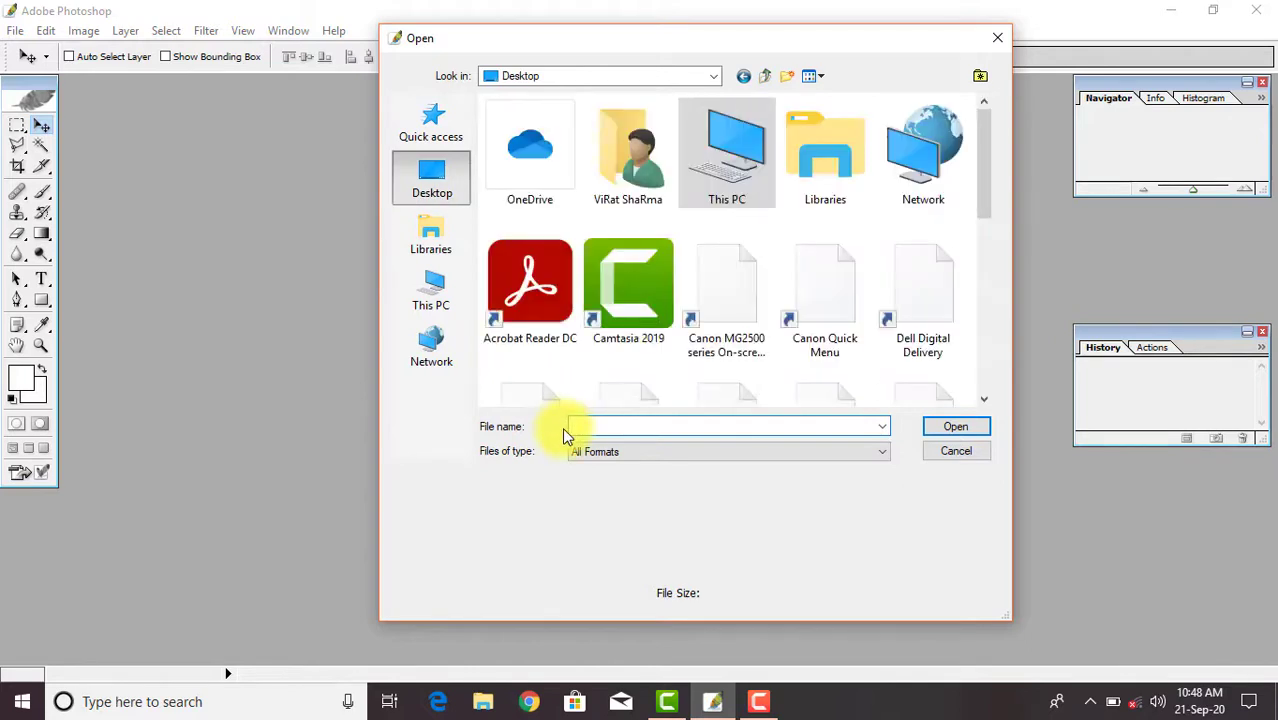
{"action": "scroll", "coordinate": [726, 358], "scroll_direction": "down", "scroll_amount": 3}
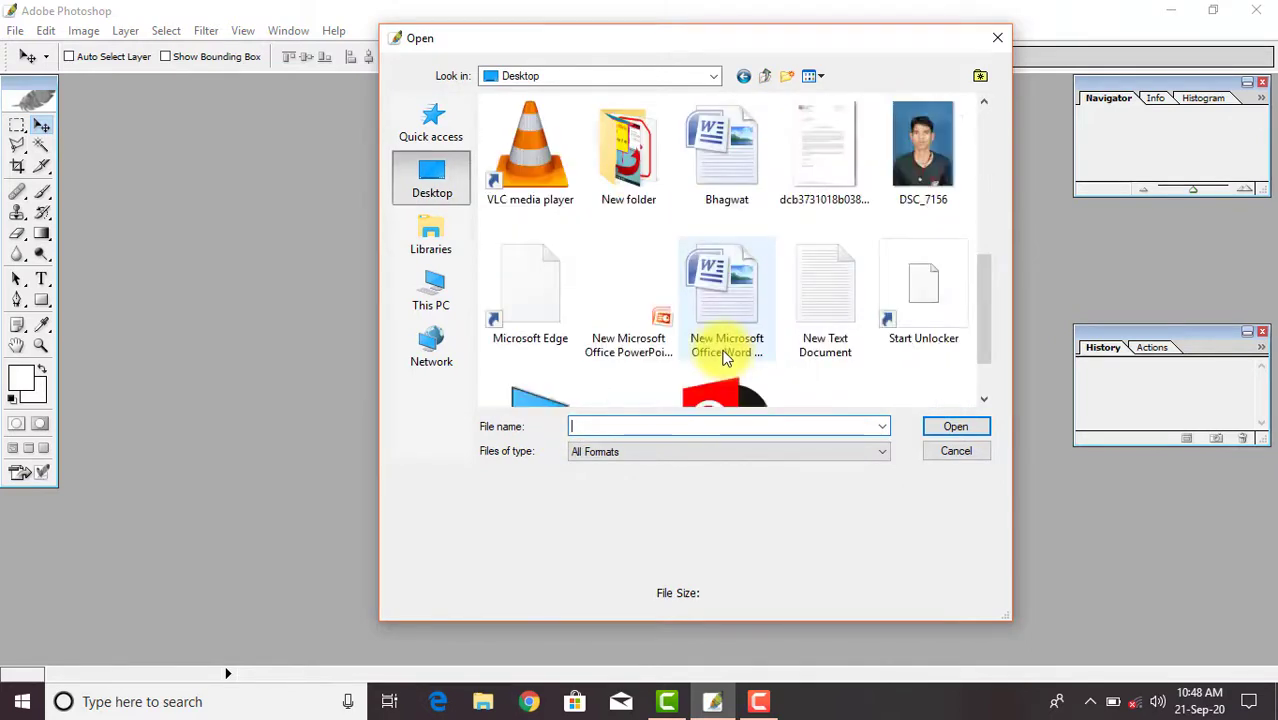
{"action": "left_click", "coordinate": [931, 165]}
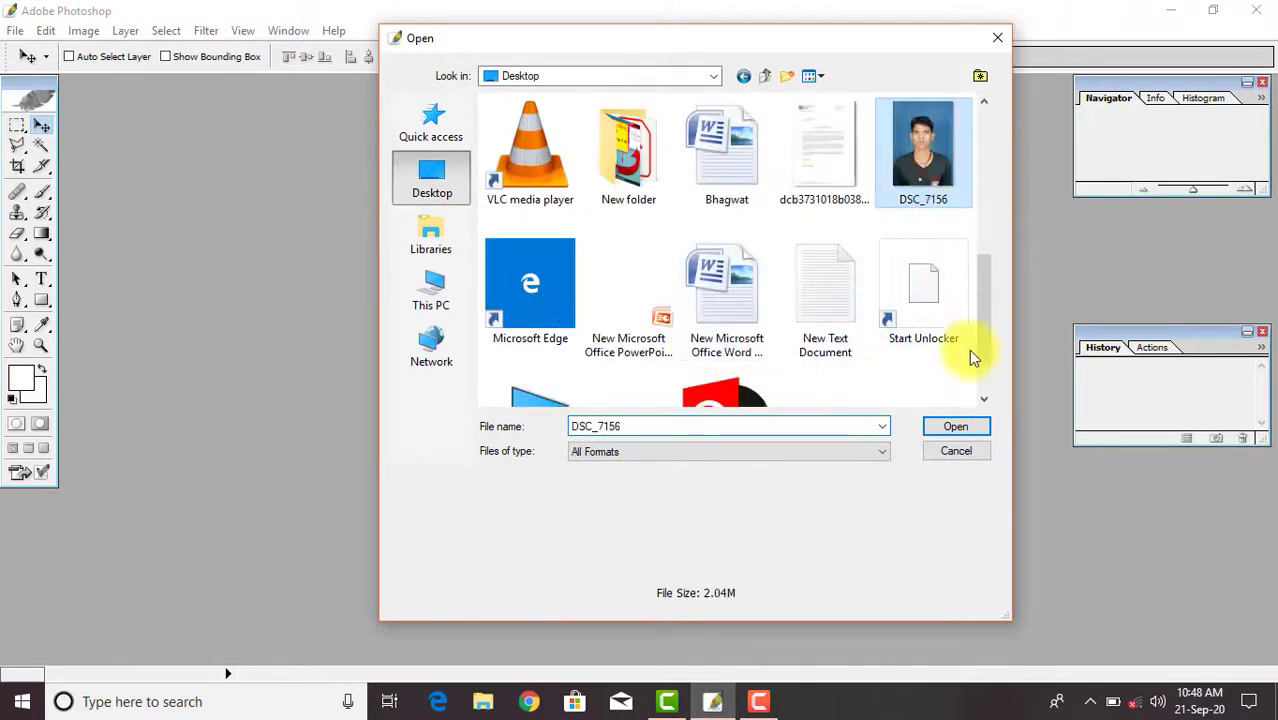
{"action": "left_click", "coordinate": [949, 427]}
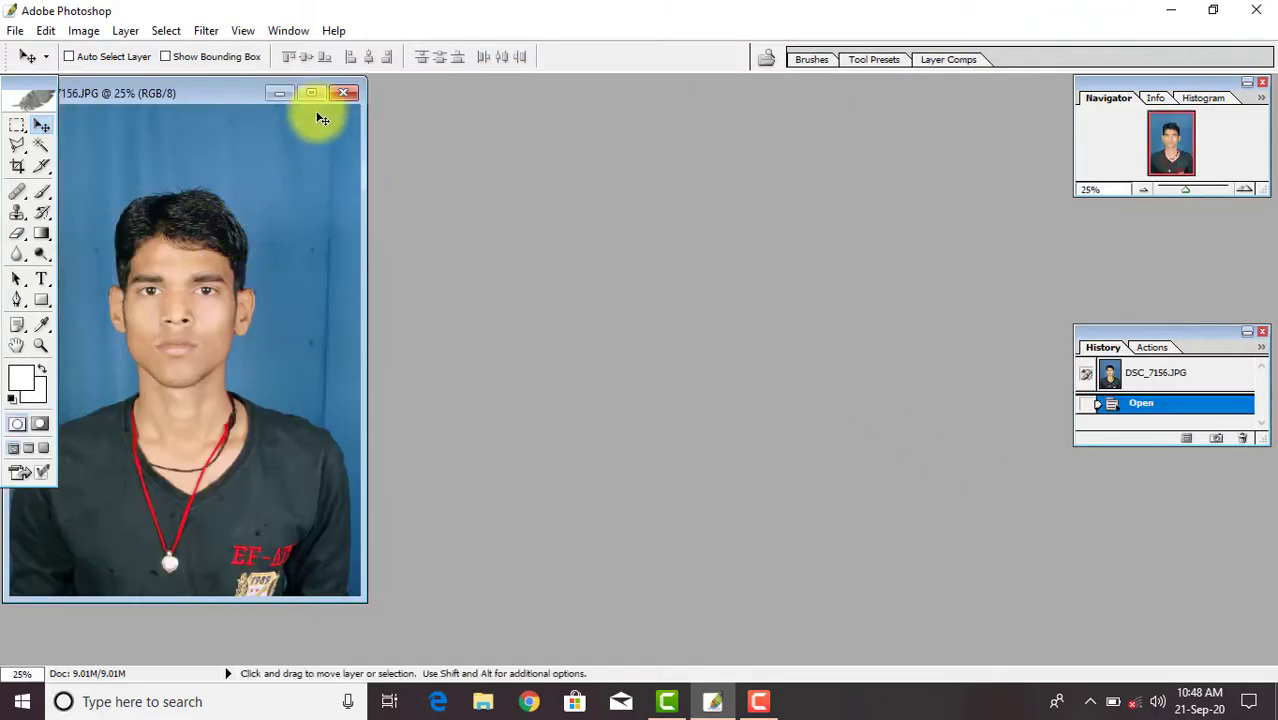
Crop the young man's head and shoulders to 3 × 3.5 in at 300 pixels/inch
{"action": "left_click", "coordinate": [311, 93]}
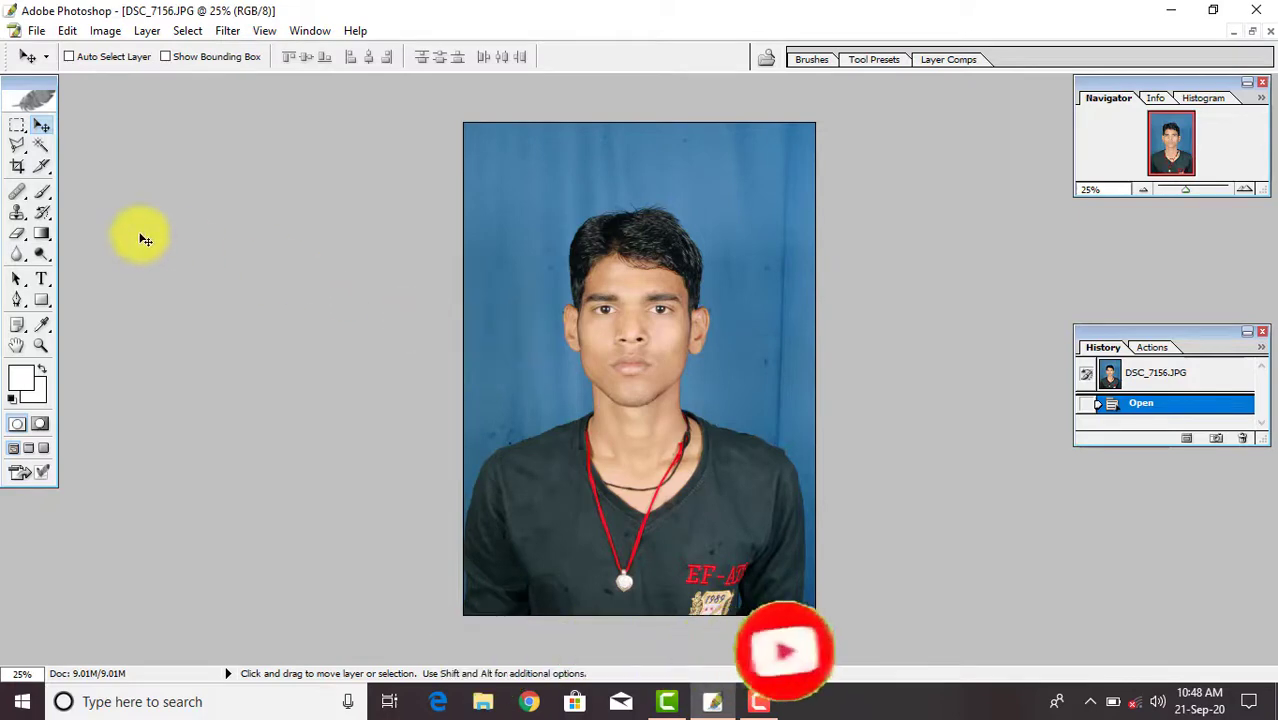
{"action": "left_click", "coordinate": [17, 166]}
{"action": "type", "text": "3.5"}
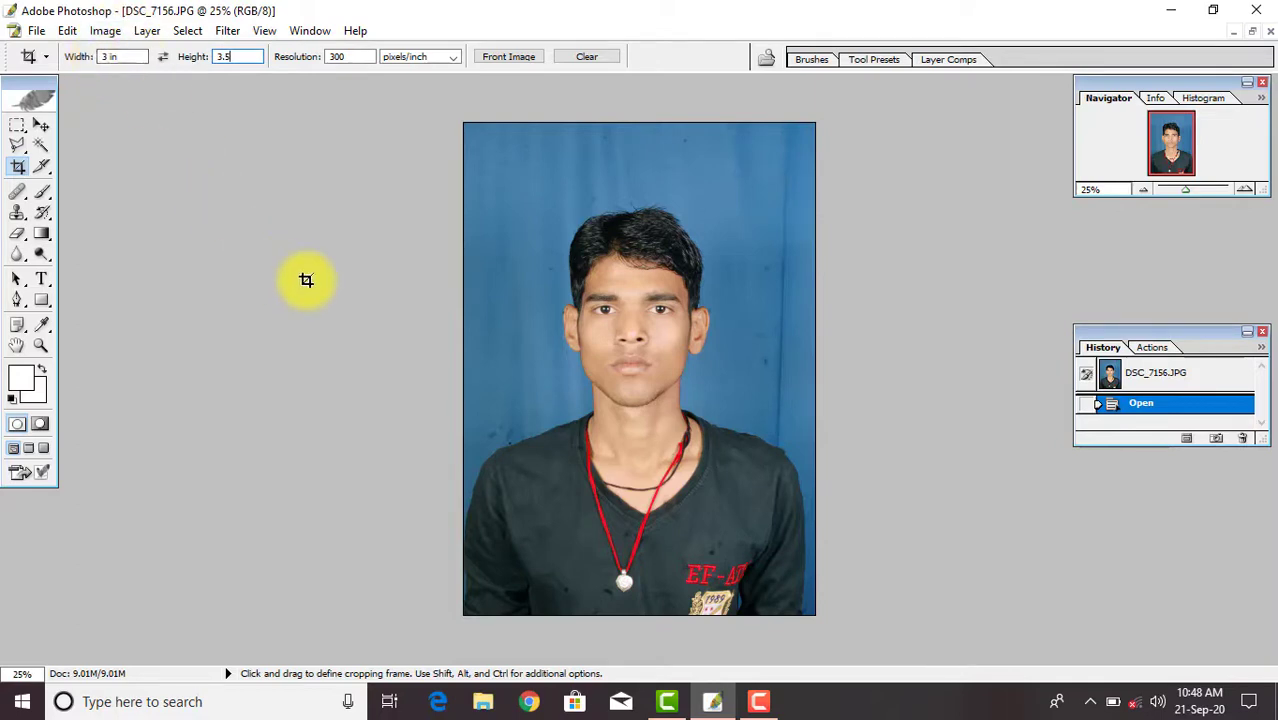
{"action": "mouse_move", "coordinate": [405, 145]}
{"action": "left_mouse_down"}
{"action": "mouse_move", "coordinate": [765, 602]}
{"action": "mouse_move", "coordinate": [708, 453]}
{"action": "left_mouse_up"}
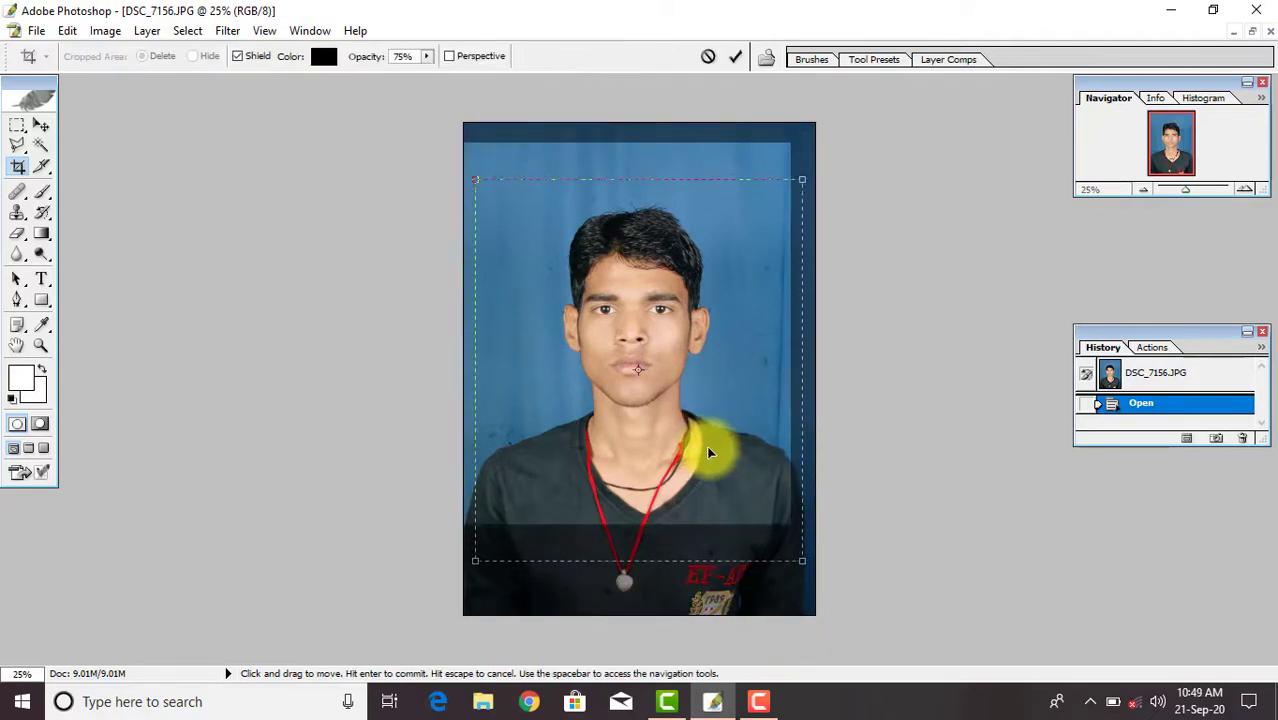
{"action": "right_click", "coordinate": [647, 272]}
{"action": "left_click", "coordinate": [676, 270]}
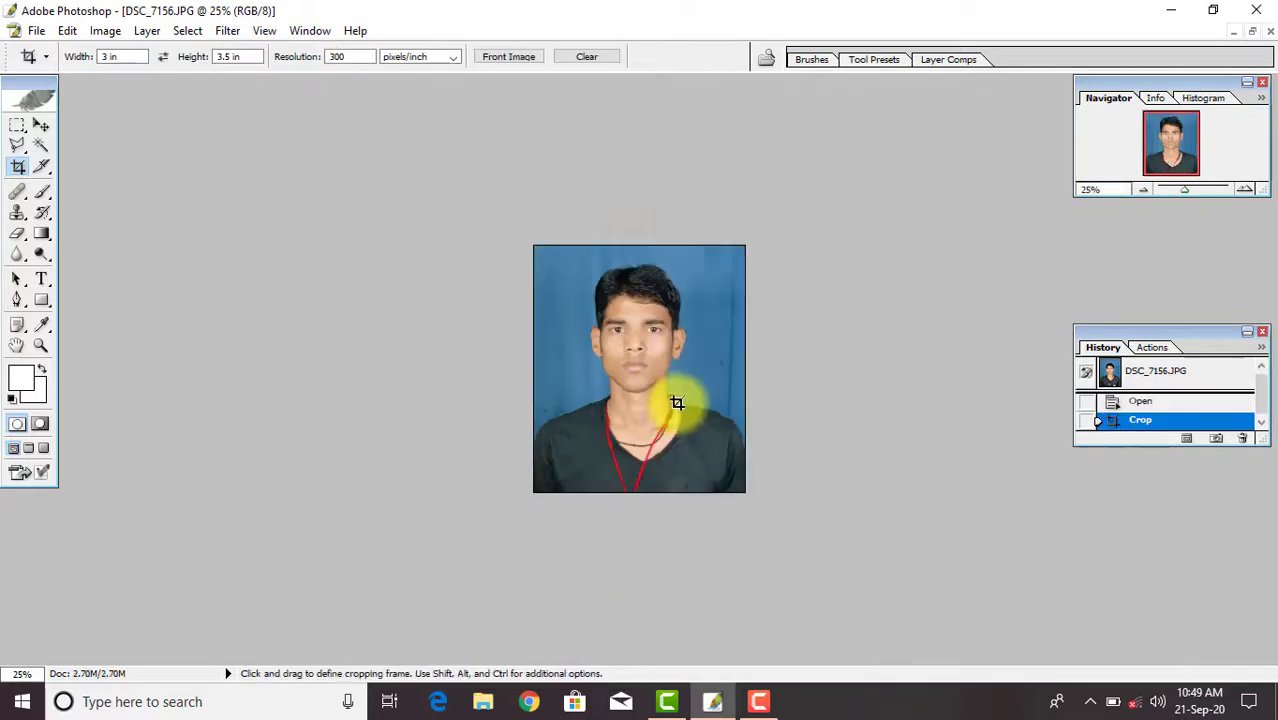
{"action": "key", "text": "ctrl+0"}
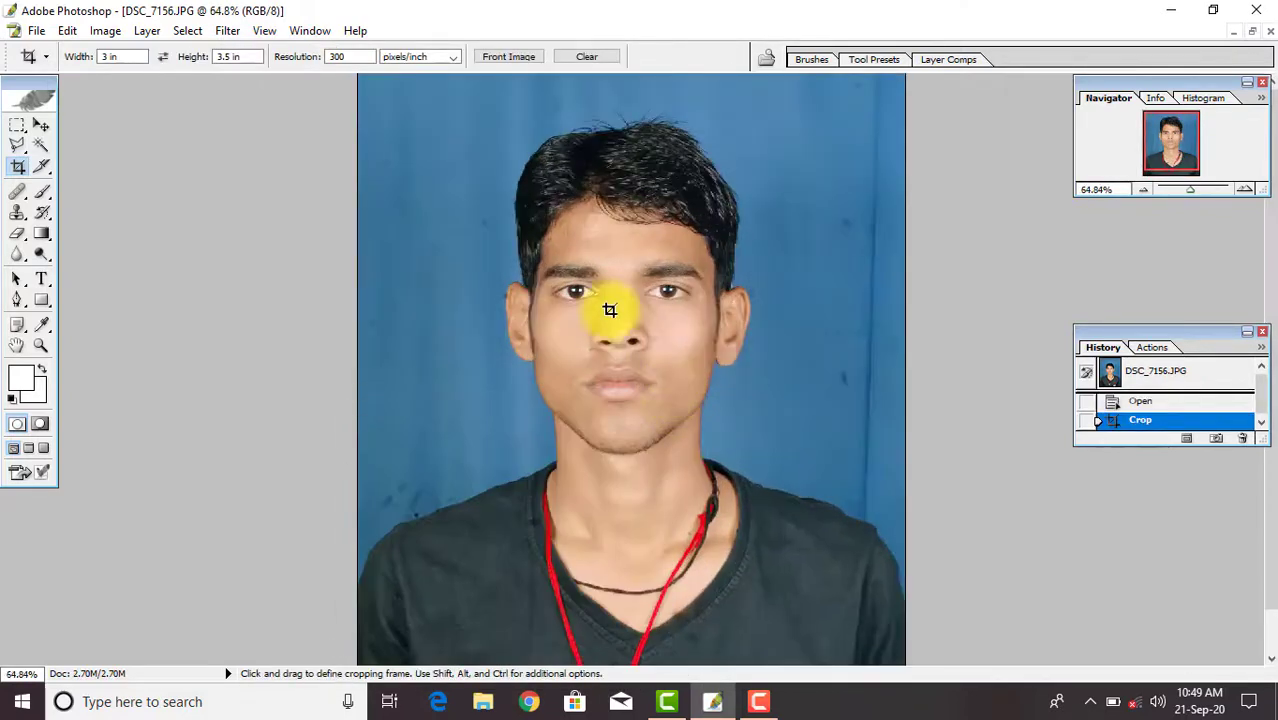
Slightly darken the portrait's tones with a one-point Curves adjustment
{"action": "left_click", "coordinate": [105, 30]}
{"action": "mouse_move", "coordinate": [147, 79]}
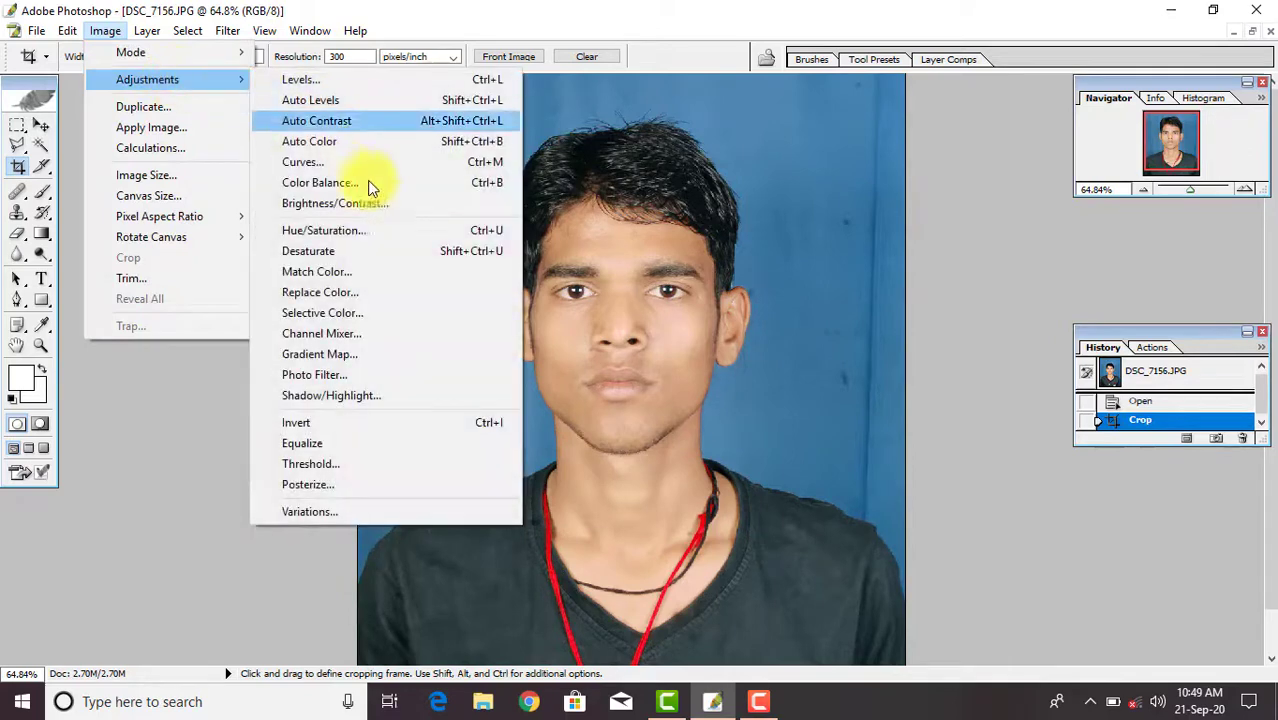
{"action": "left_click", "coordinate": [325, 166]}
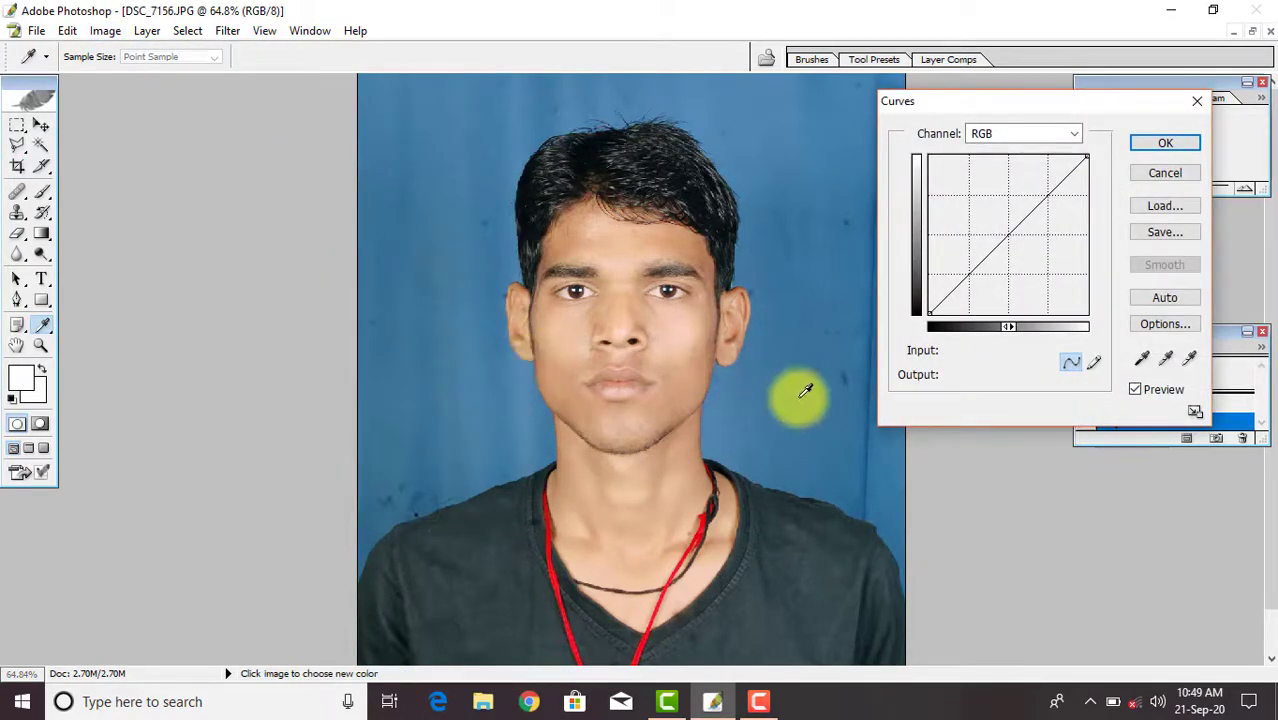
{"action": "left_click", "coordinate": [969, 270]}
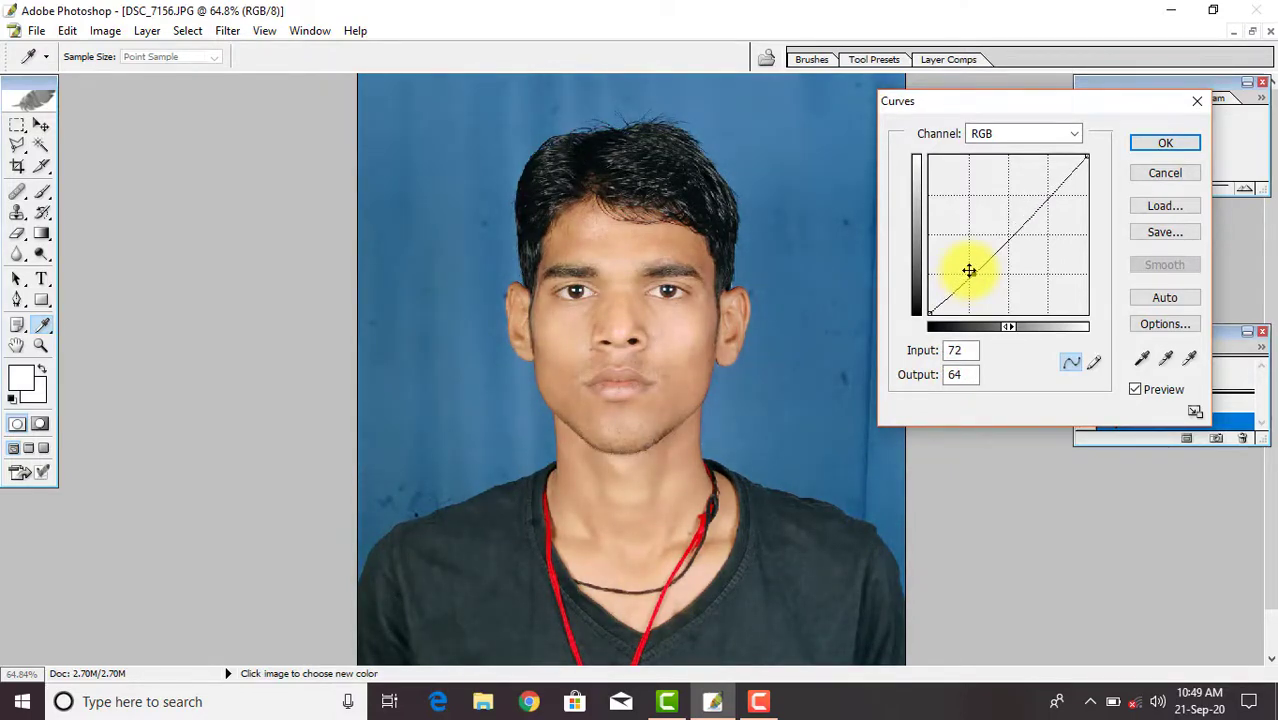
{"action": "left_click", "coordinate": [1165, 142]}
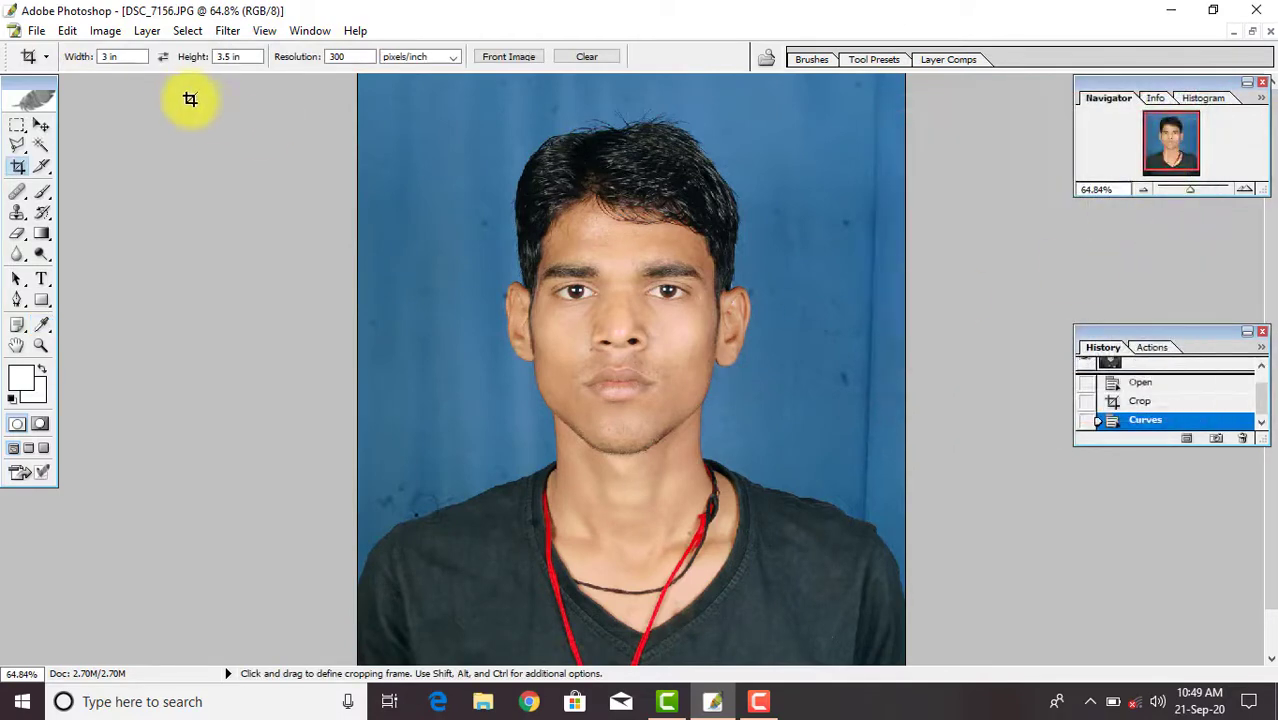
{"action": "left_click", "coordinate": [110, 31]}
Shift Color Balance midtones to +28 toward red and neutralize the highlights' yellow–blue balance
{"action": "left_click", "coordinate": [340, 182]}
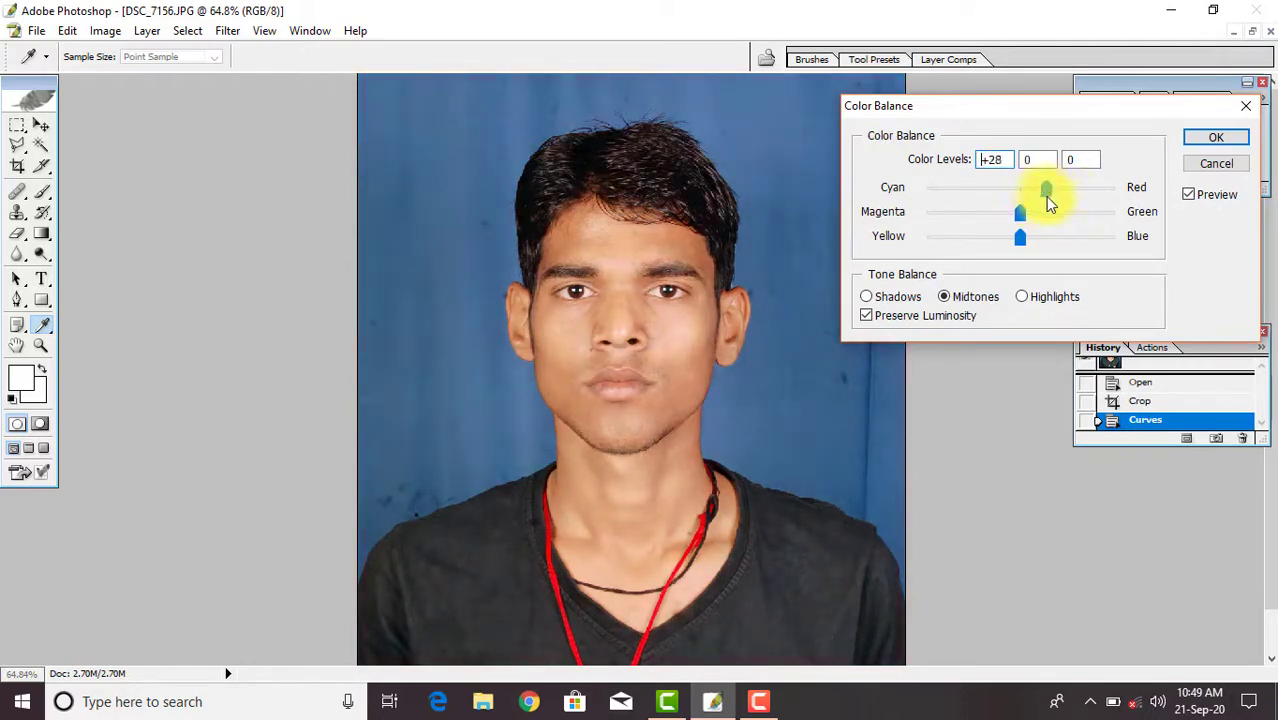
{"action": "left_click", "coordinate": [1045, 190]}
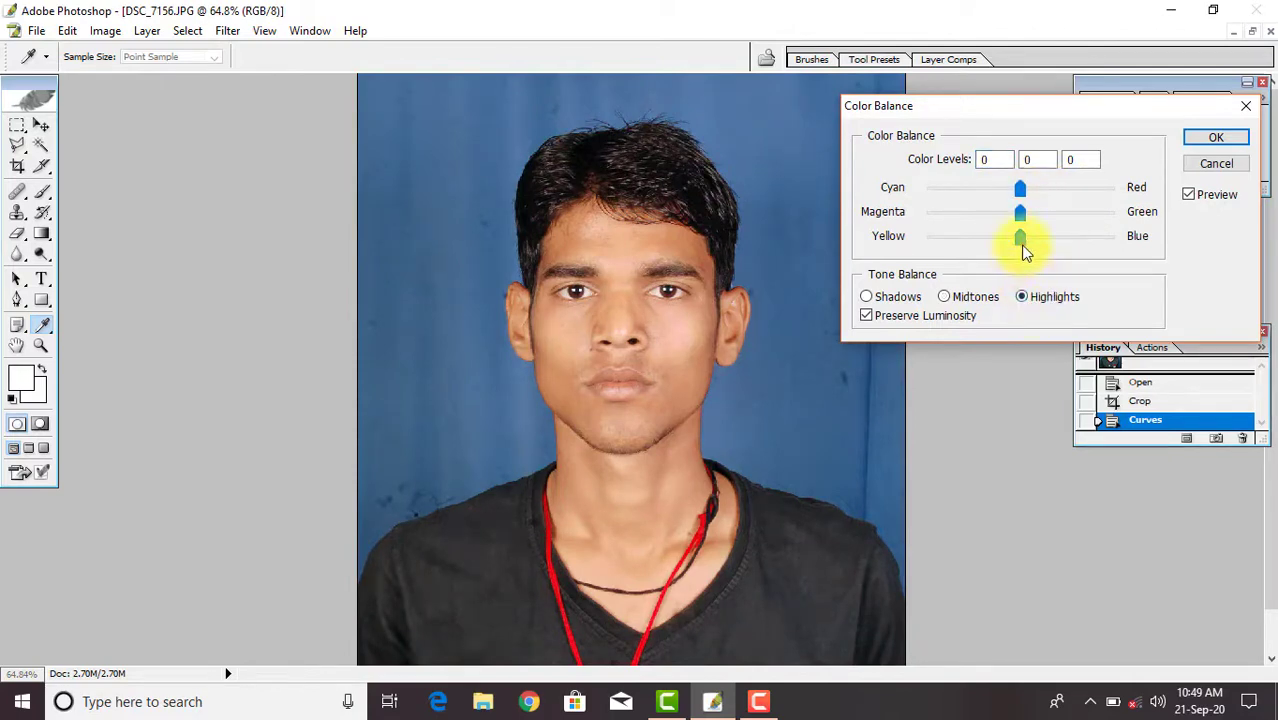
{"action": "left_click_drag", "start_coordinate": [1040, 248], "coordinate": [1021, 246]}
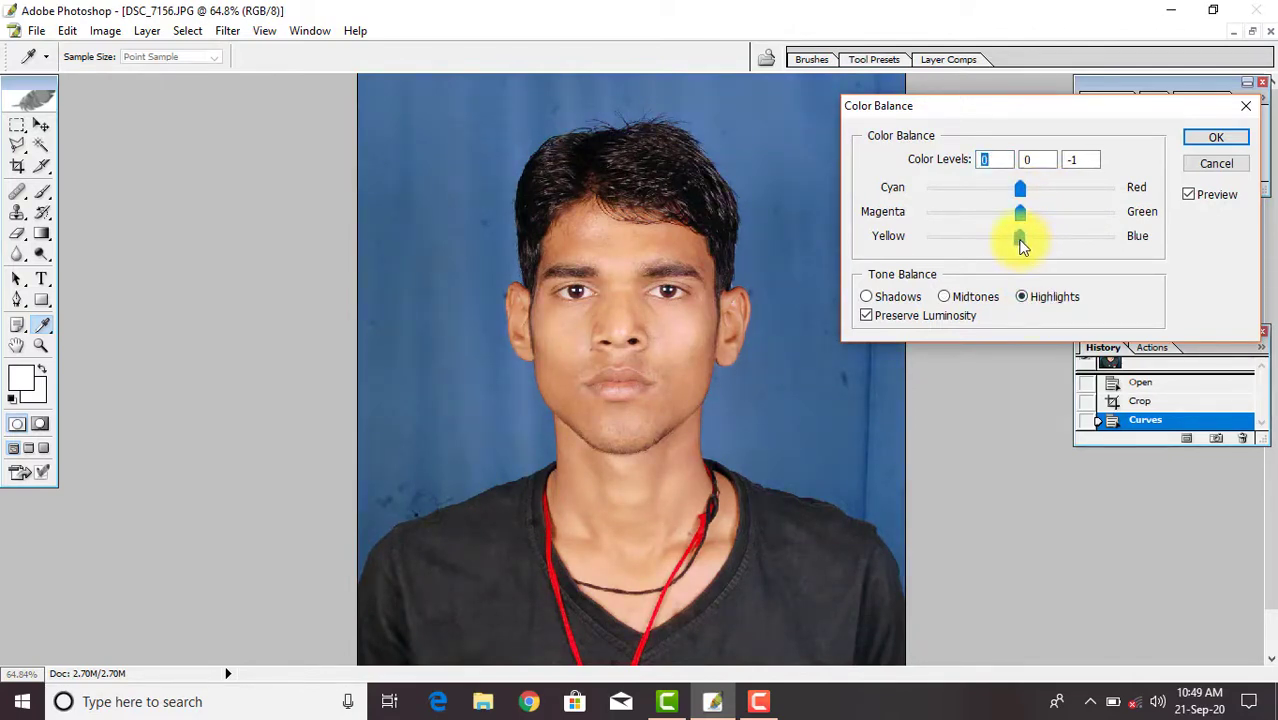
{"action": "left_click", "coordinate": [1213, 139]}
{"action": "key", "text": "c"}
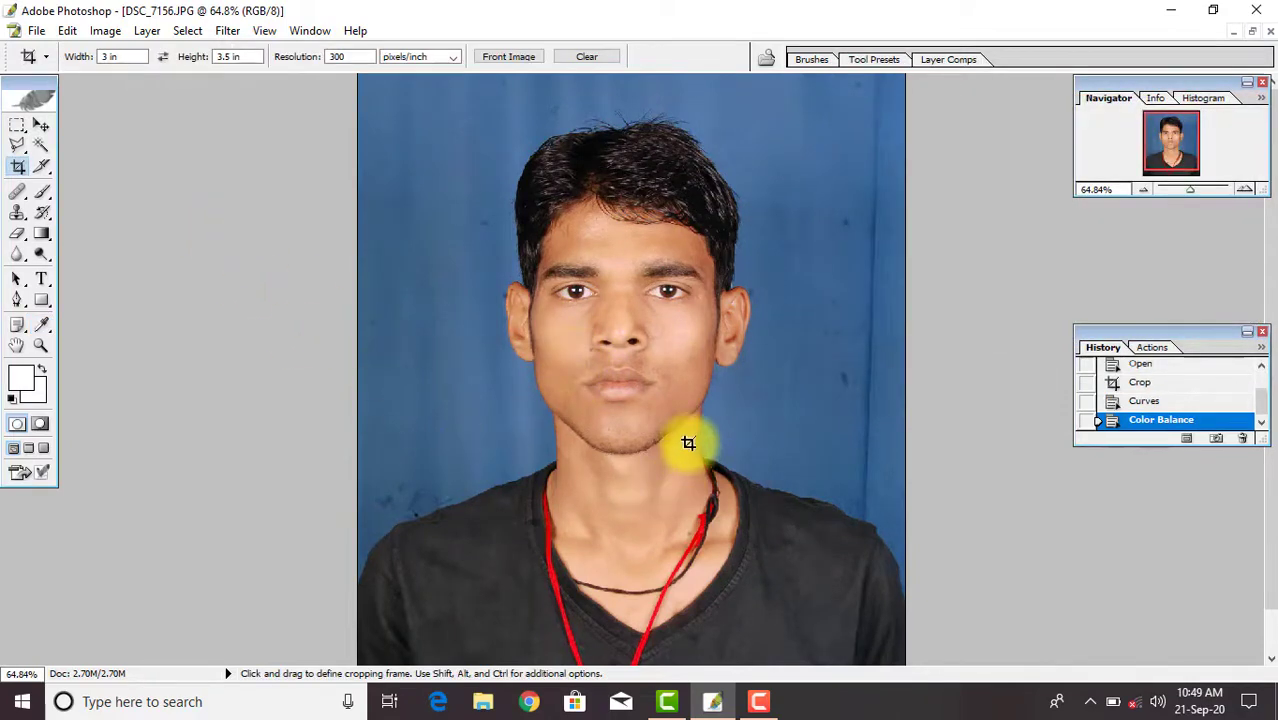
Apply Selective Color with Yellows black at −61 and Blacks black at +13
{"action": "left_click", "coordinate": [103, 33]}
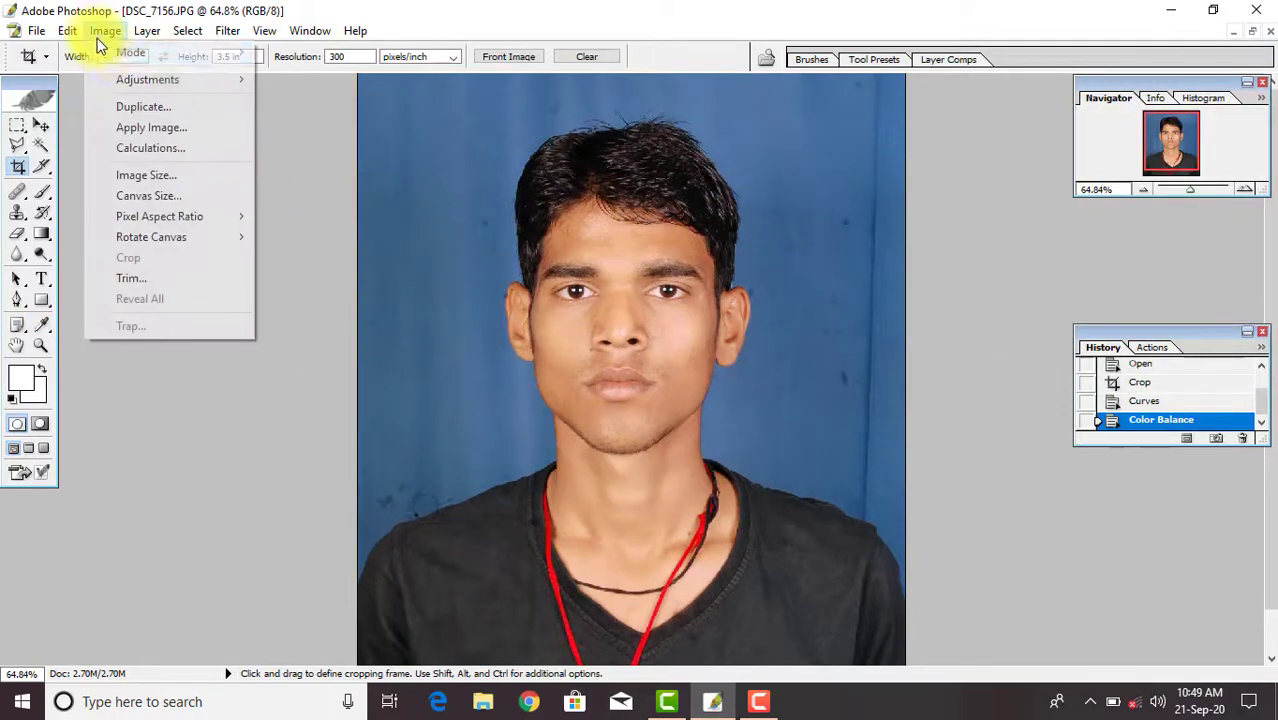
{"action": "mouse_move", "coordinate": [147, 79]}
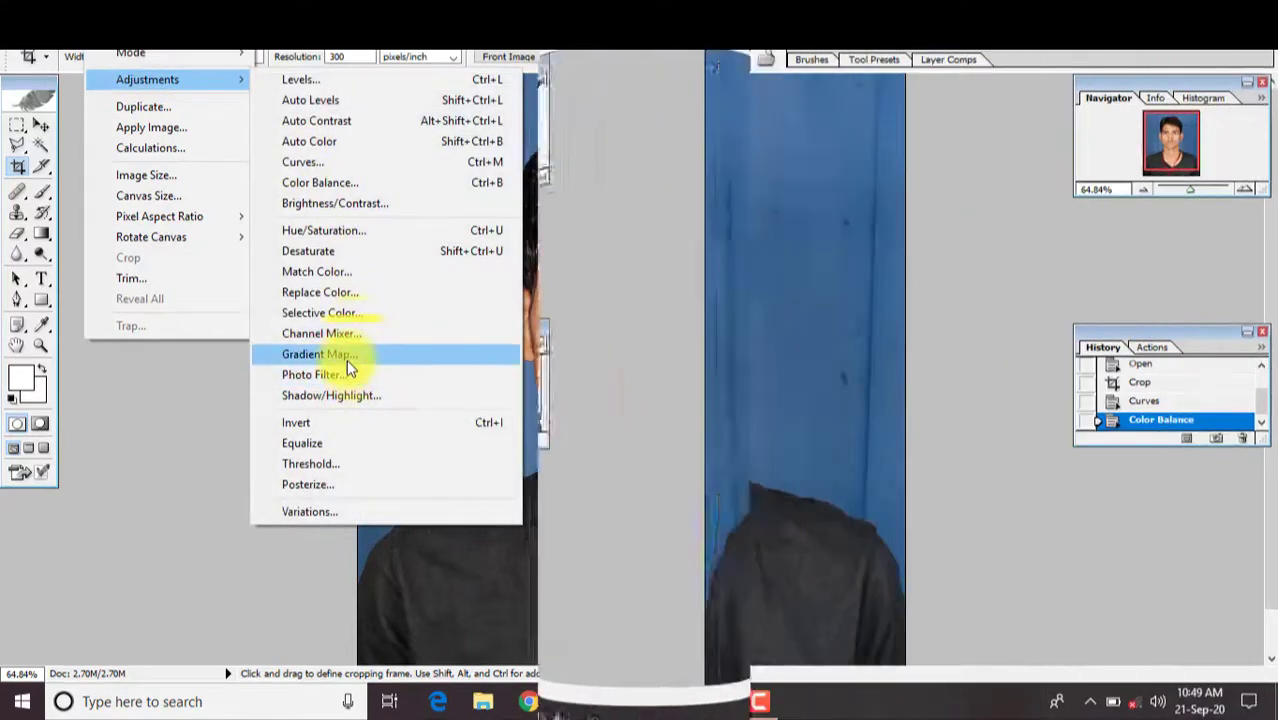
{"action": "left_click", "coordinate": [354, 315]}
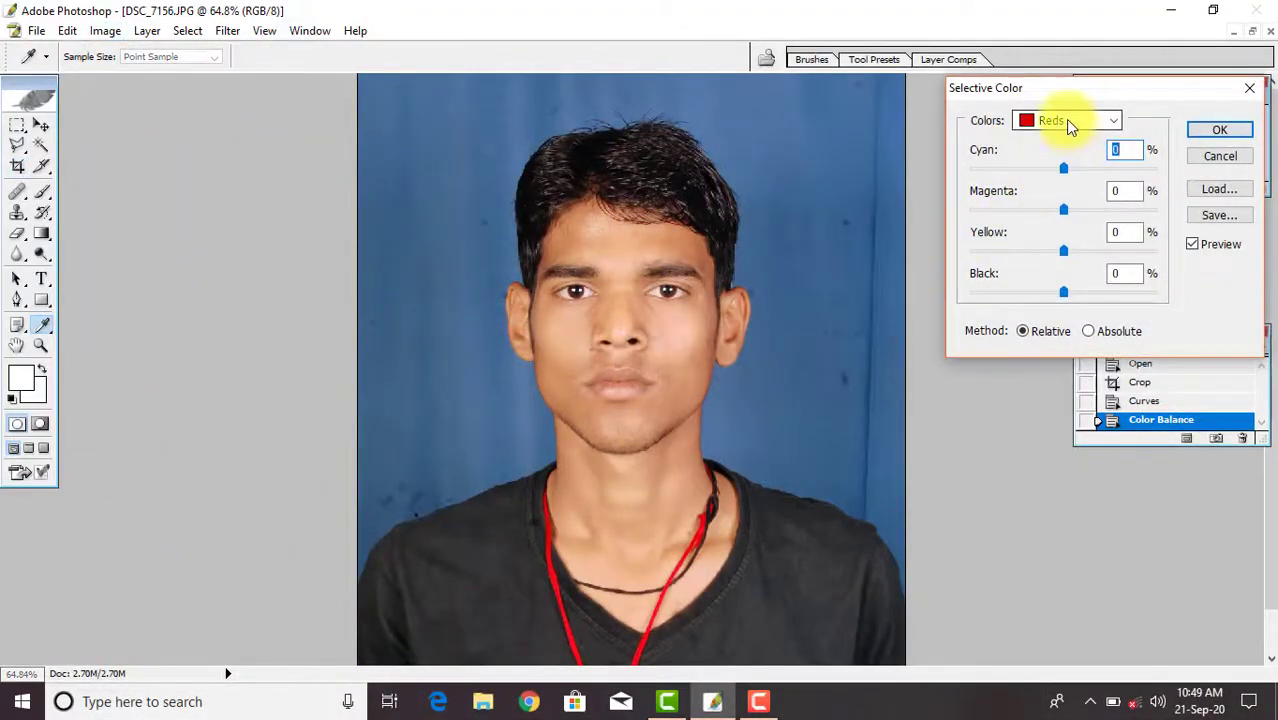
{"action": "left_click", "coordinate": [1070, 121]}
{"action": "left_click", "coordinate": [1045, 150]}
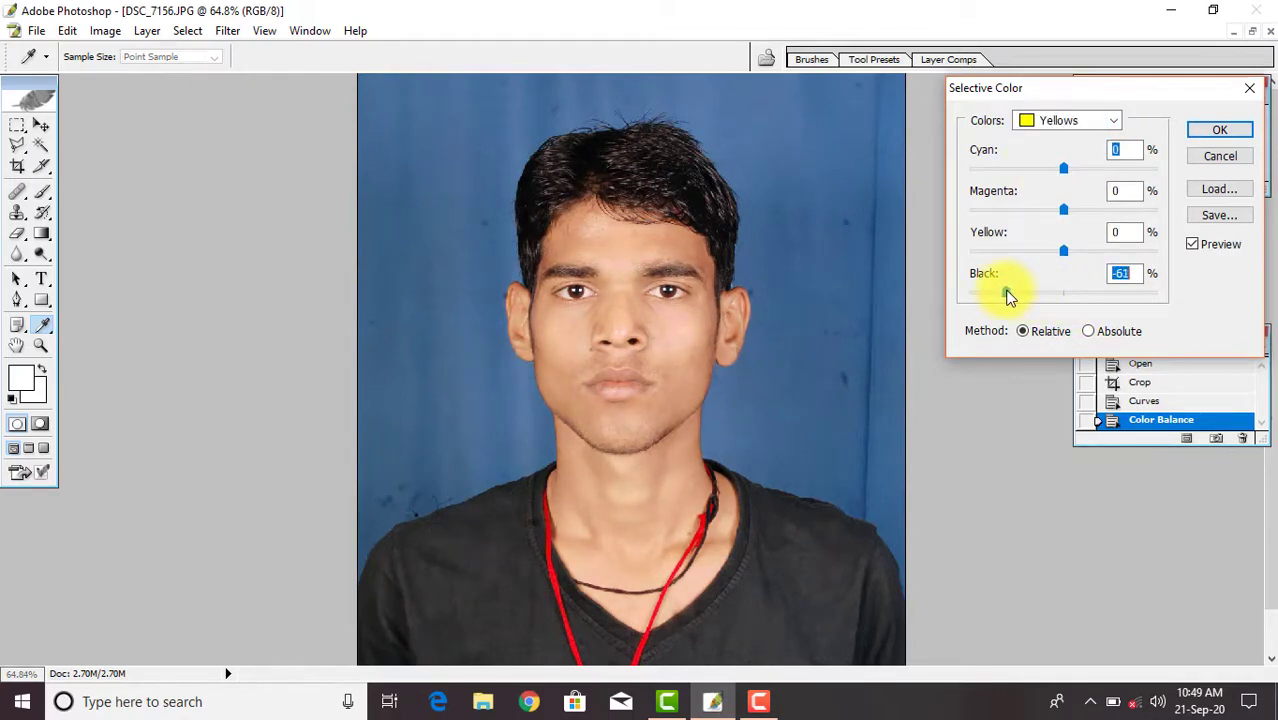
{"action": "left_click", "coordinate": [1040, 121]}
{"action": "left_click", "coordinate": [1038, 266]}
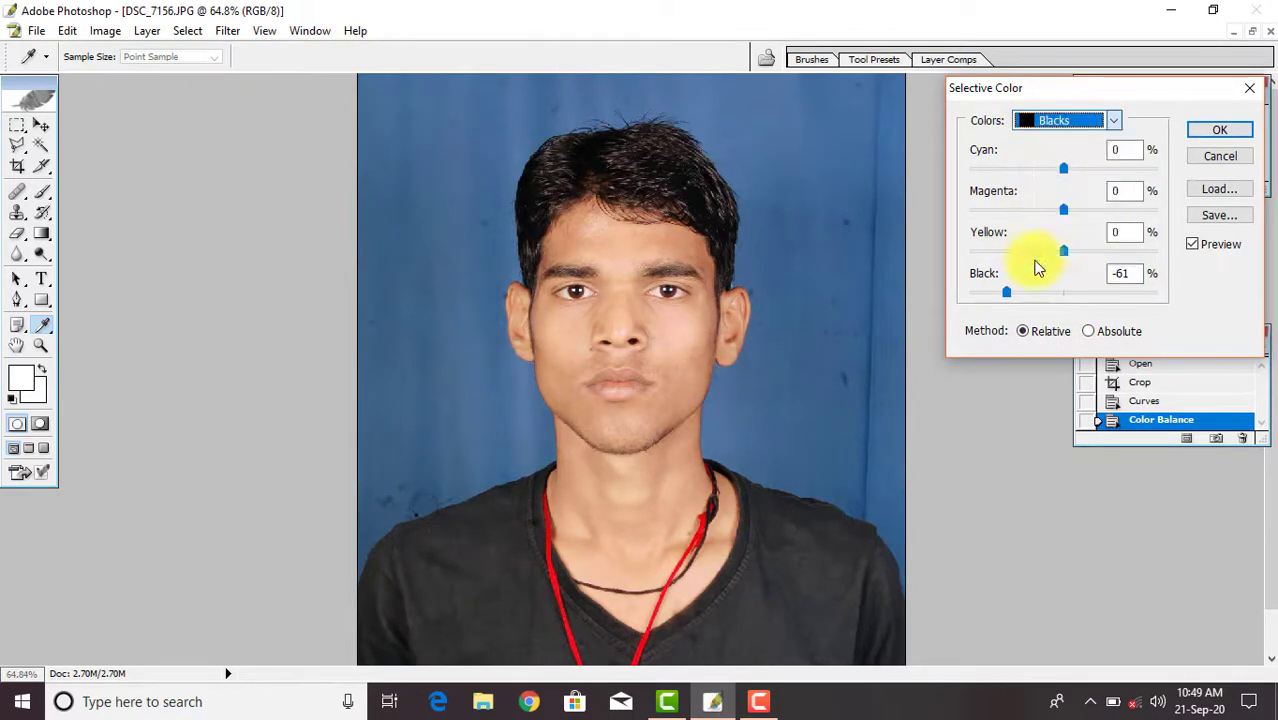
{"action": "left_click_drag", "start_coordinate": [1064, 293], "coordinate": [1078, 293]}
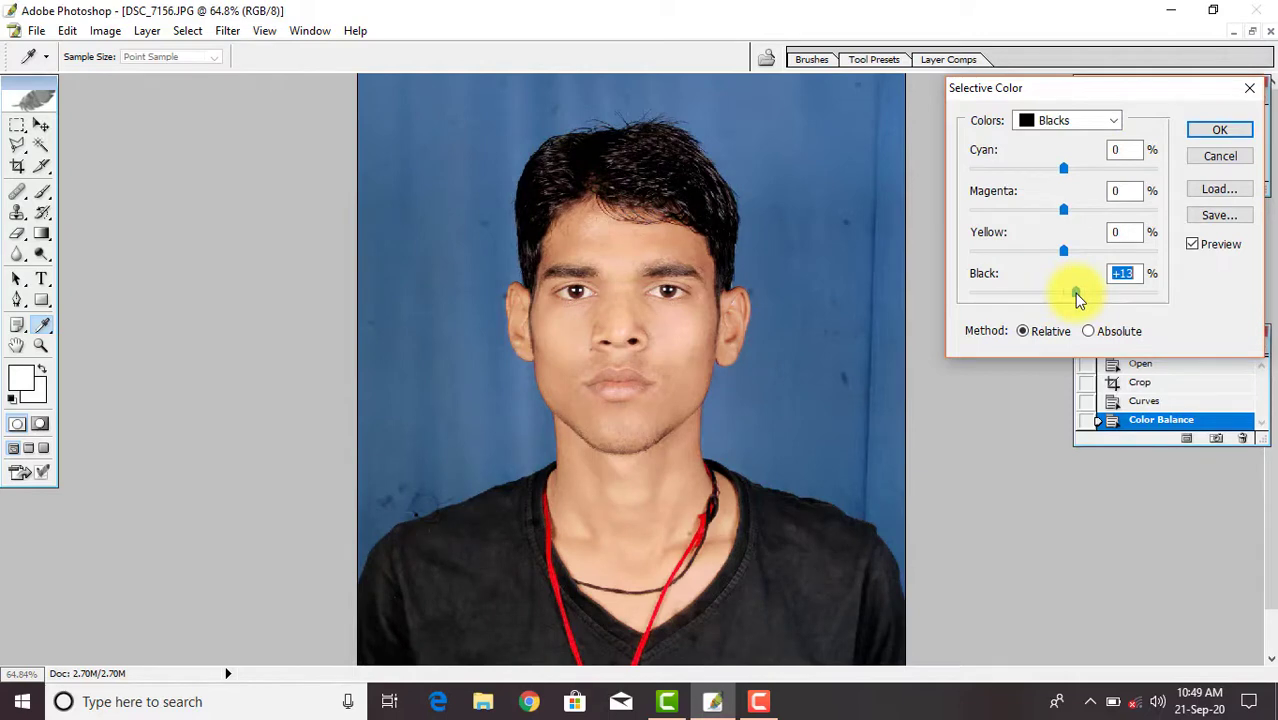
{"action": "left_click", "coordinate": [1212, 132]}
{"action": "key", "text": "c"}
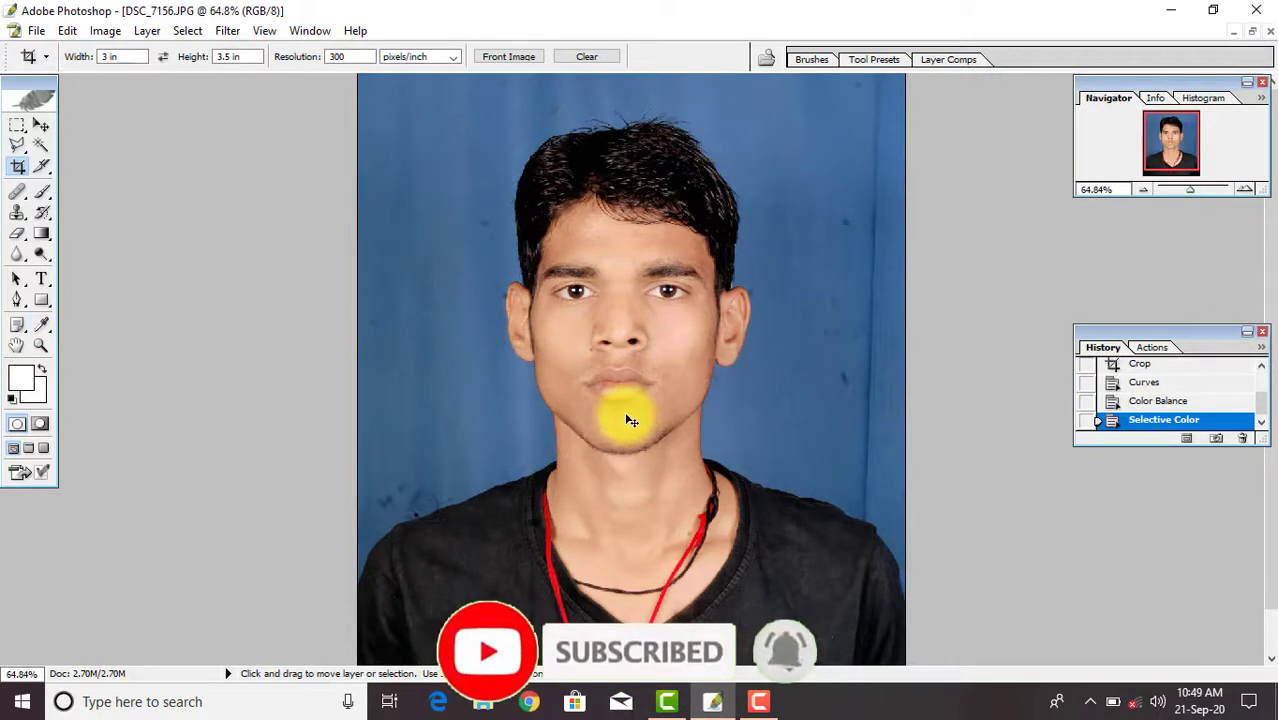
Zoom in on the face and set up a 21 px soft Healing Brush
{"action": "scroll", "coordinate": [628, 420], "scroll_direction": "up", "scroll_amount": 1}
{"action": "scroll", "coordinate": [628, 420], "scroll_direction": "up", "scroll_amount": 1}
{"action": "scroll", "coordinate": [628, 420], "scroll_direction": "up", "scroll_amount": 2}
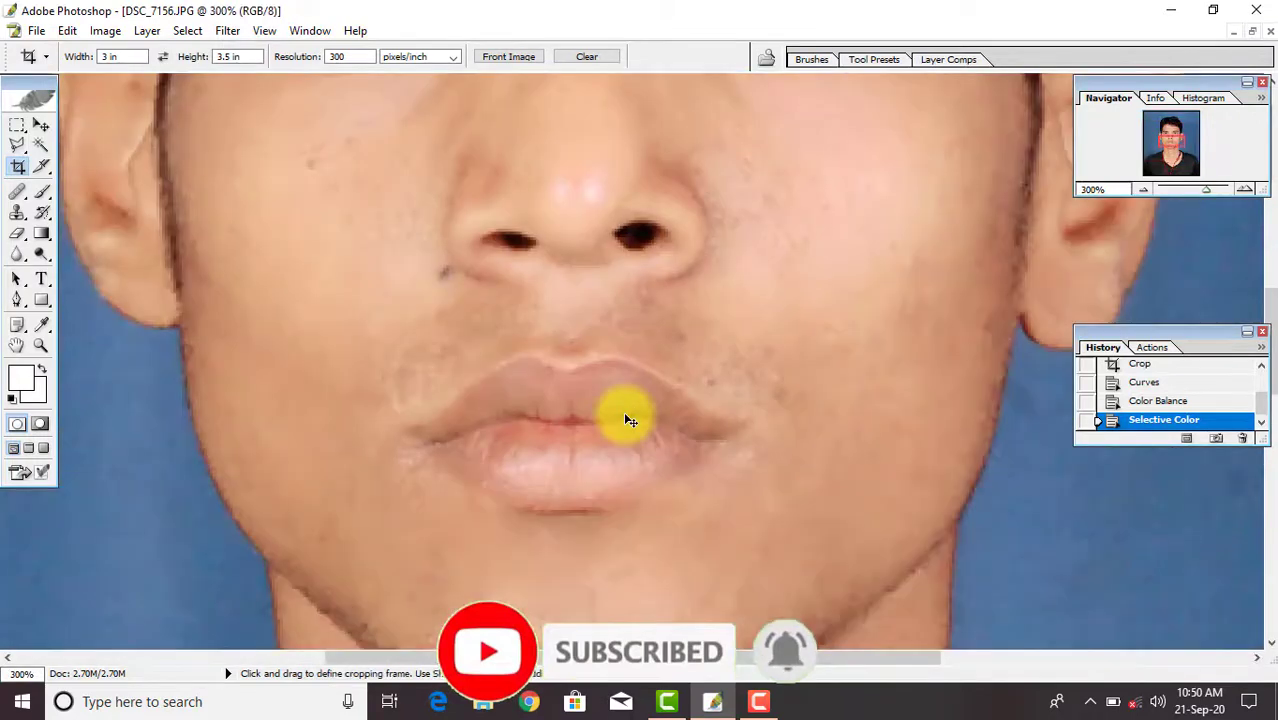
{"action": "scroll", "coordinate": [628, 420], "scroll_direction": "down", "scroll_amount": 1}
{"action": "scroll", "coordinate": [628, 420], "scroll_direction": "down", "scroll_amount": 1}
{"action": "scroll", "coordinate": [628, 420], "scroll_direction": "down", "scroll_amount": 1}
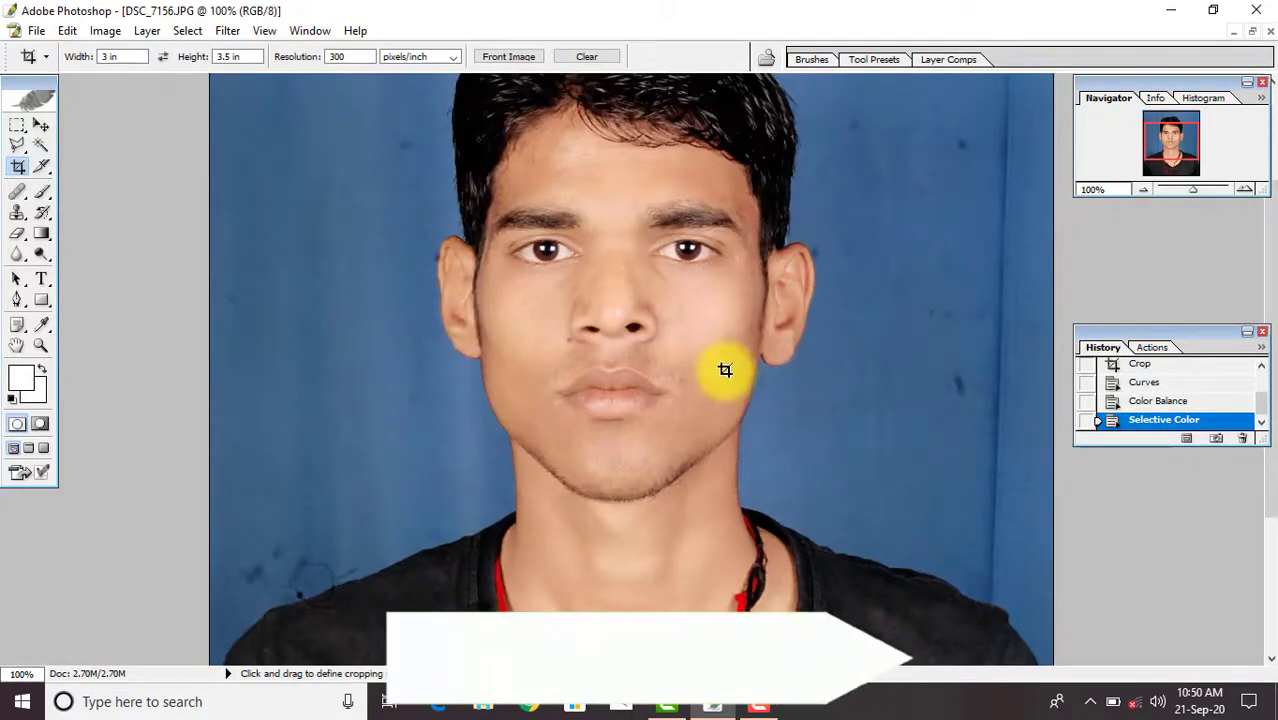
{"action": "scroll", "coordinate": [725, 368], "scroll_direction": "up", "scroll_amount": 1}
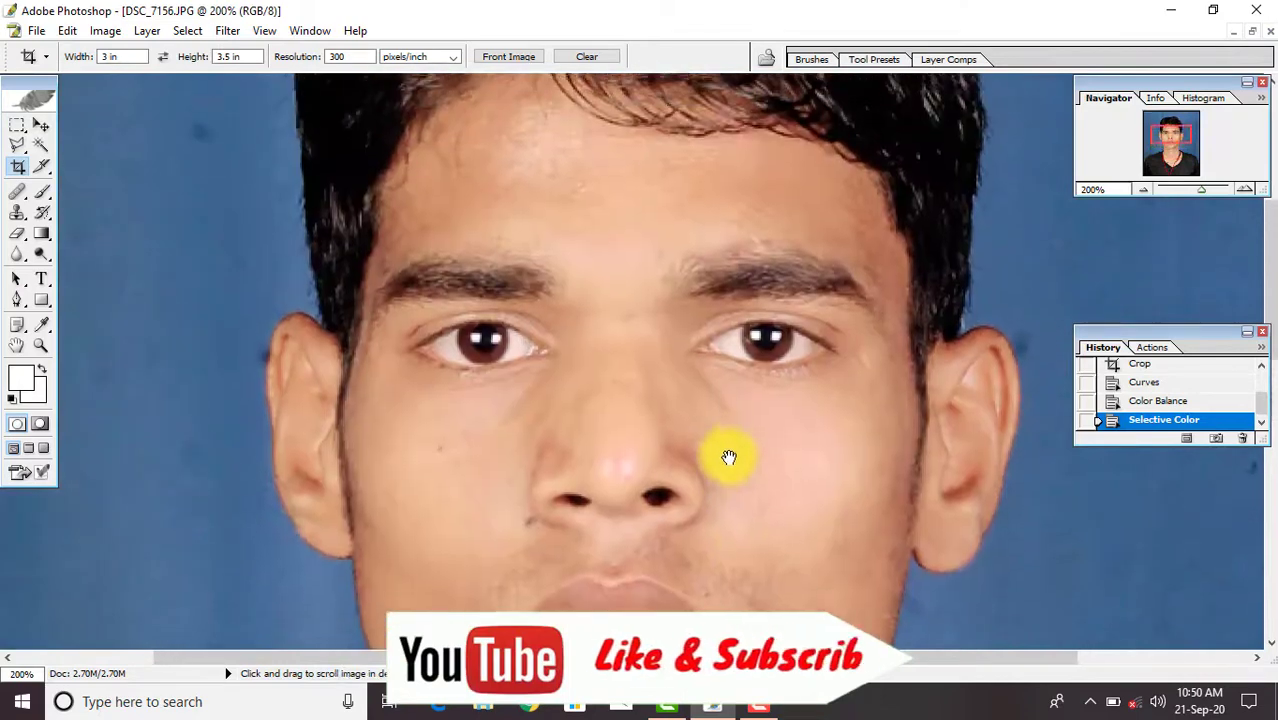
{"action": "mouse_move", "coordinate": [707, 223]}
{"action": "left_mouse_down"}
{"action": "mouse_move", "coordinate": [730, 470]}
{"action": "mouse_move", "coordinate": [735, 300]}
{"action": "left_mouse_up"}
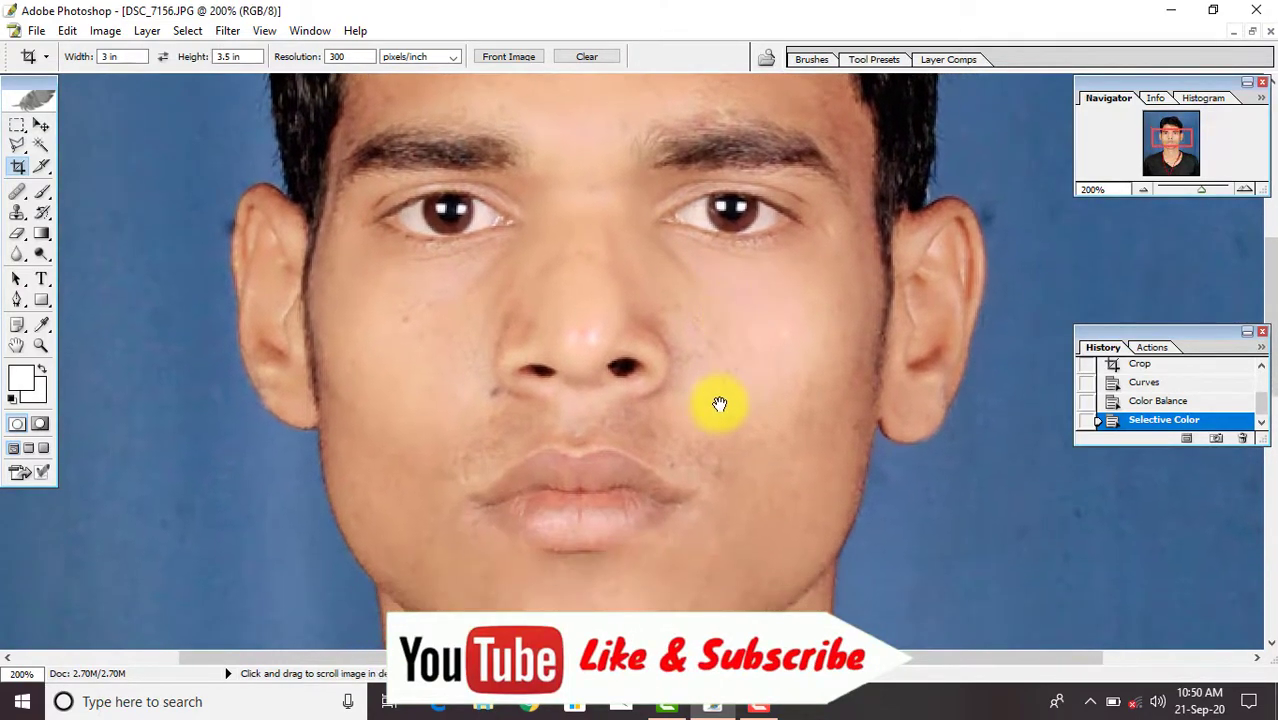
{"action": "left_click_drag", "start_coordinate": [719, 404], "coordinate": [722, 374]}
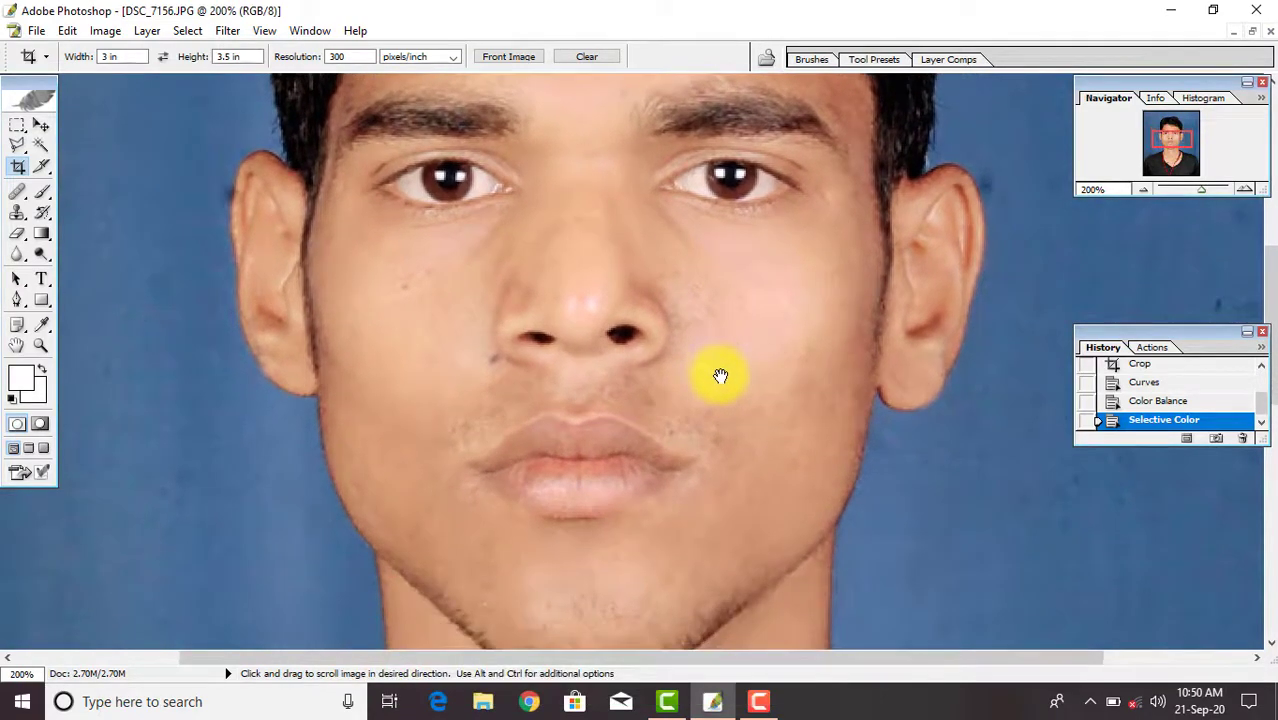
{"action": "left_click", "coordinate": [16, 193]}
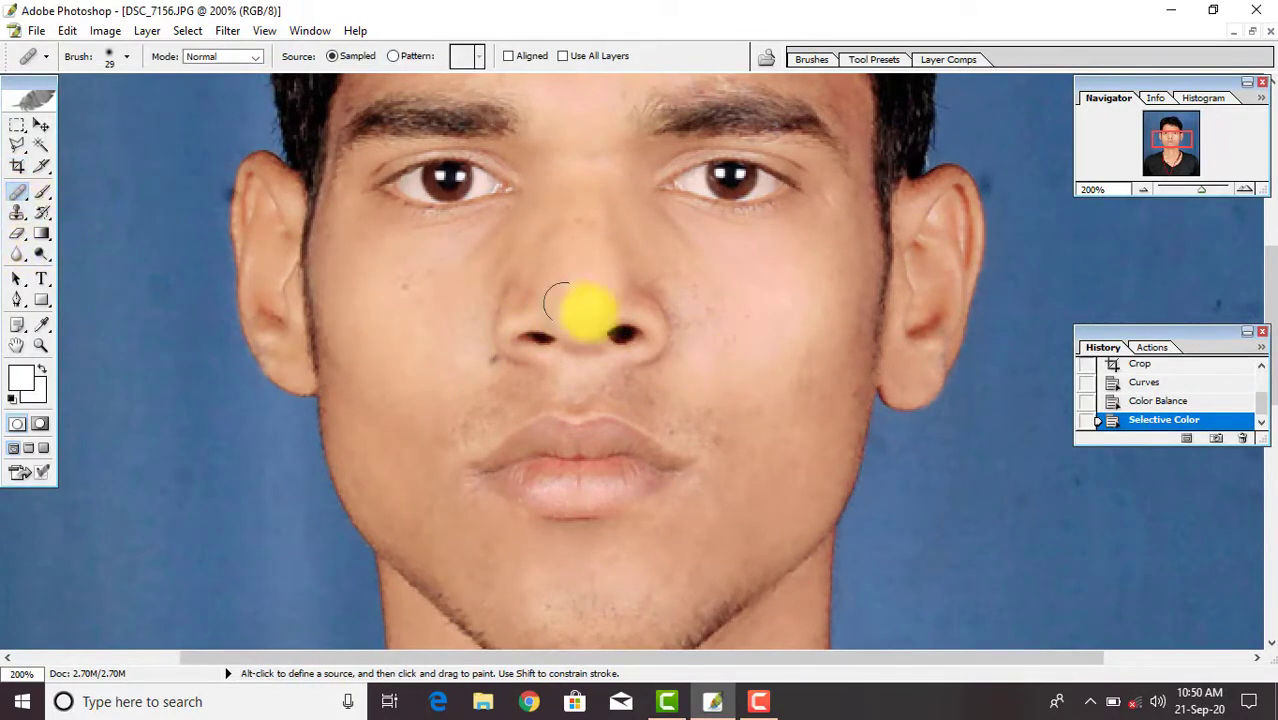
{"action": "right_click", "coordinate": [755, 352]}
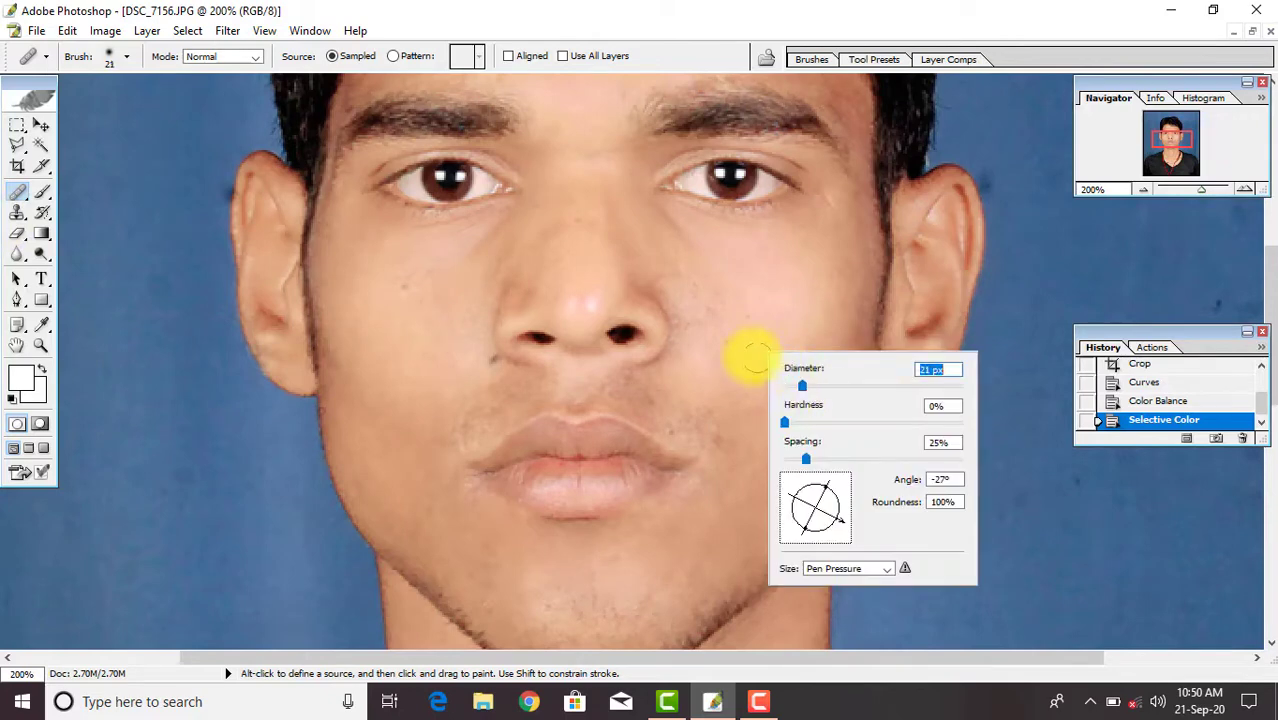
{"action": "left_click", "coordinate": [747, 399]}
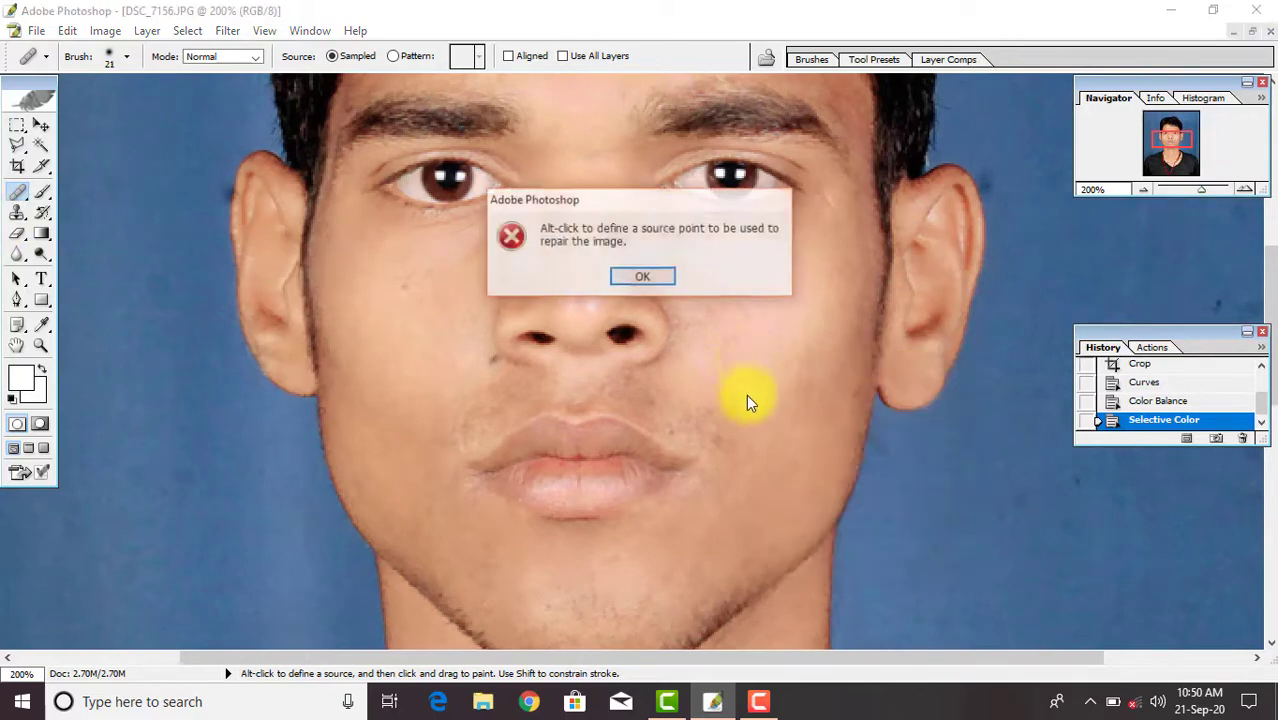
{"action": "key", "text": "Return"}
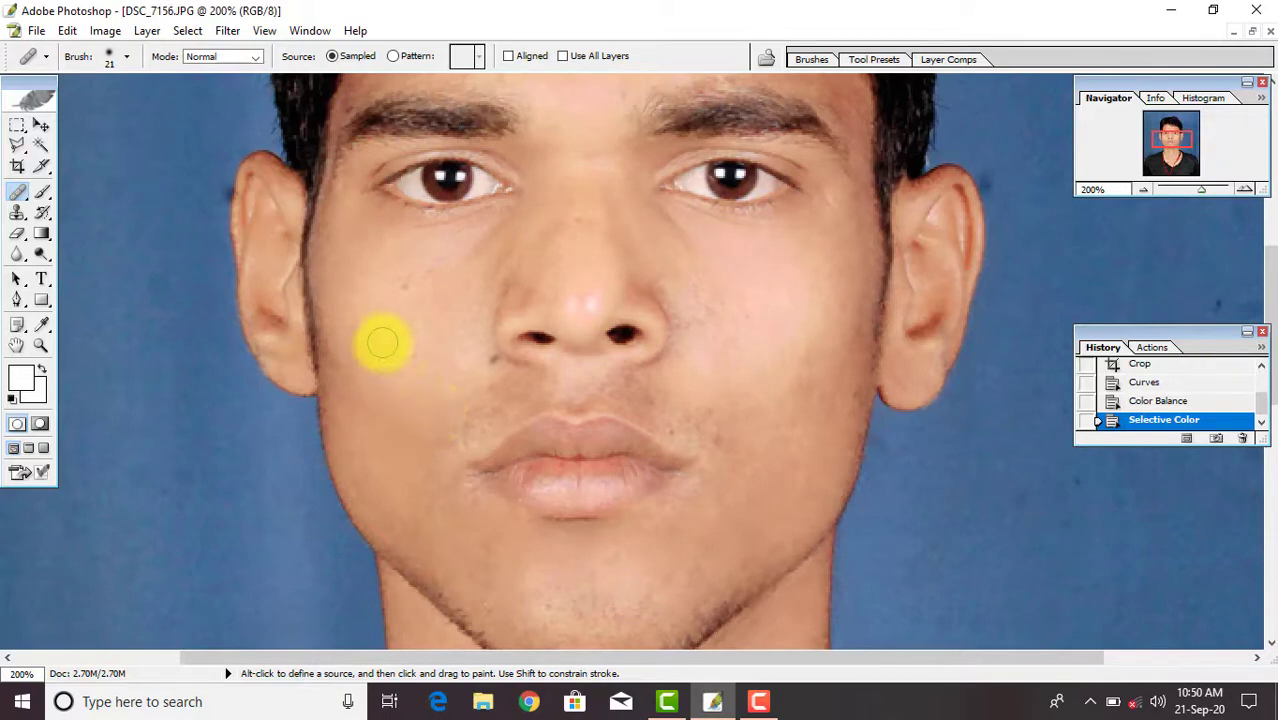
Sample clean cheek skin and heal the left-cheek blemishes and the spot beside the nose
{"action": "key", "text": "alt"}
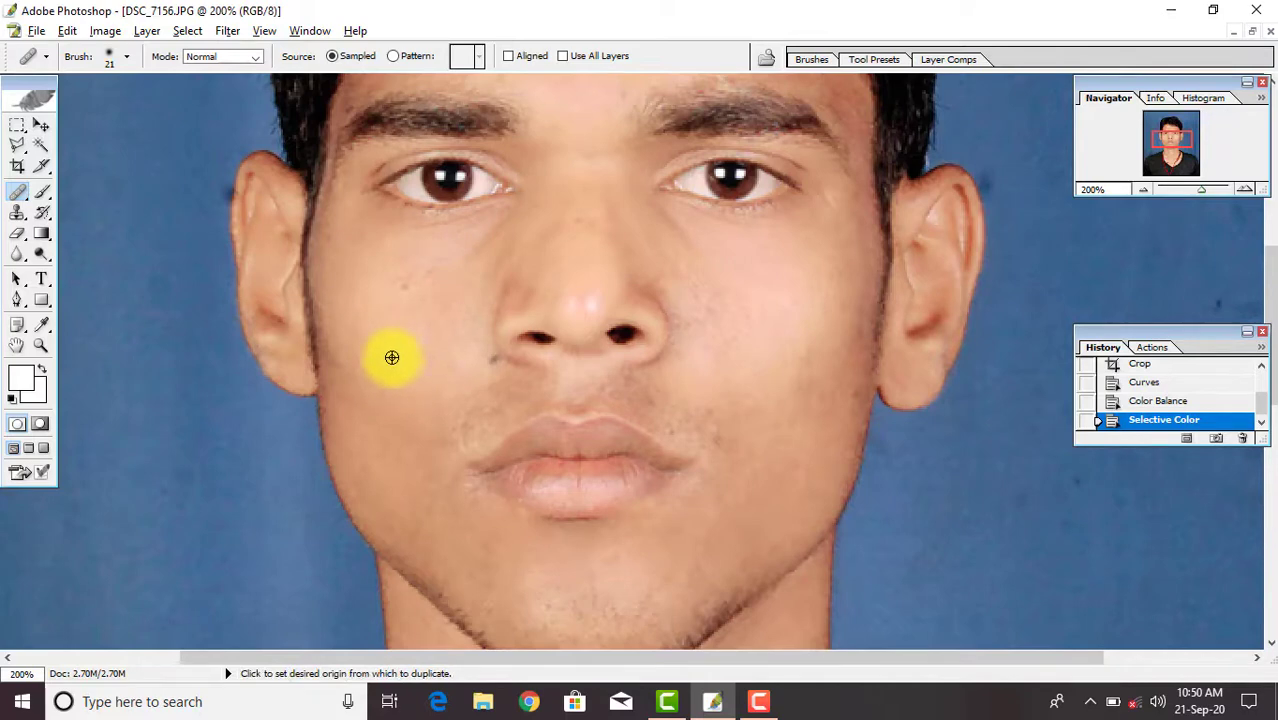
{"action": "left_click", "coordinate": [391, 357], "text": "alt"}
{"action": "left_click", "coordinate": [440, 342]}
{"action": "left_click", "coordinate": [417, 357]}
{"action": "left_click", "coordinate": [408, 394]}
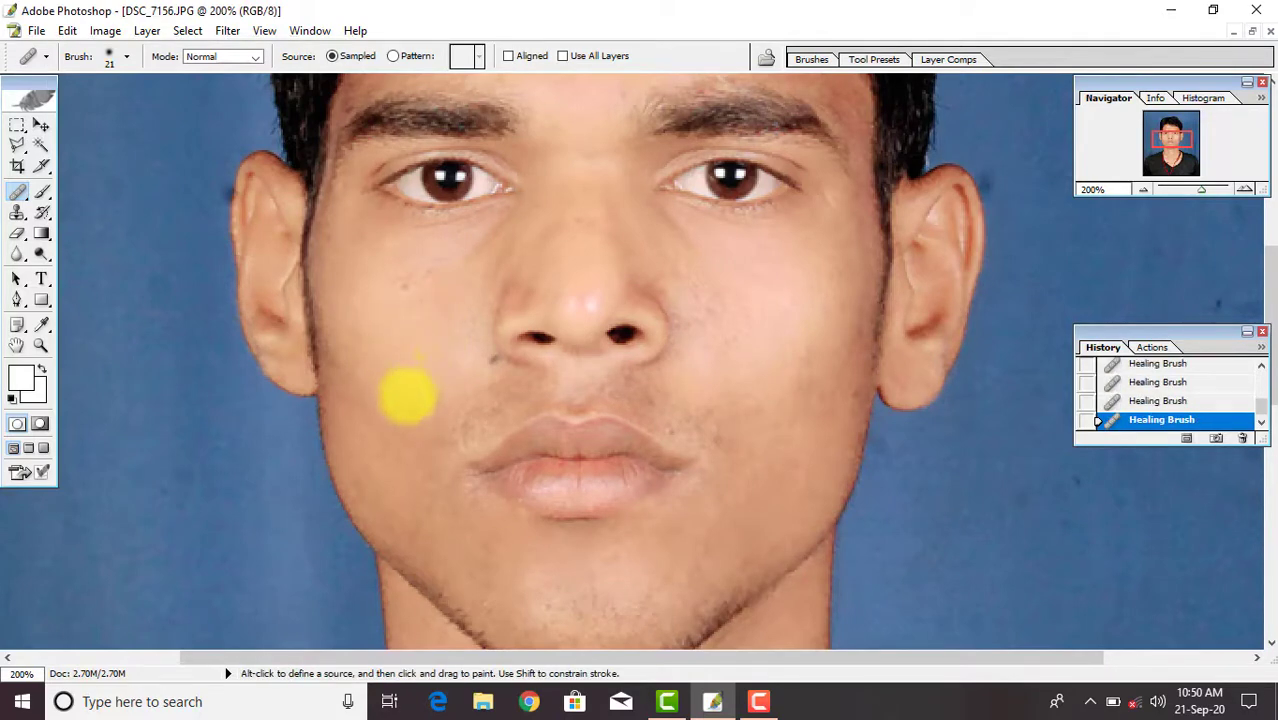
{"action": "left_click", "coordinate": [405, 291]}
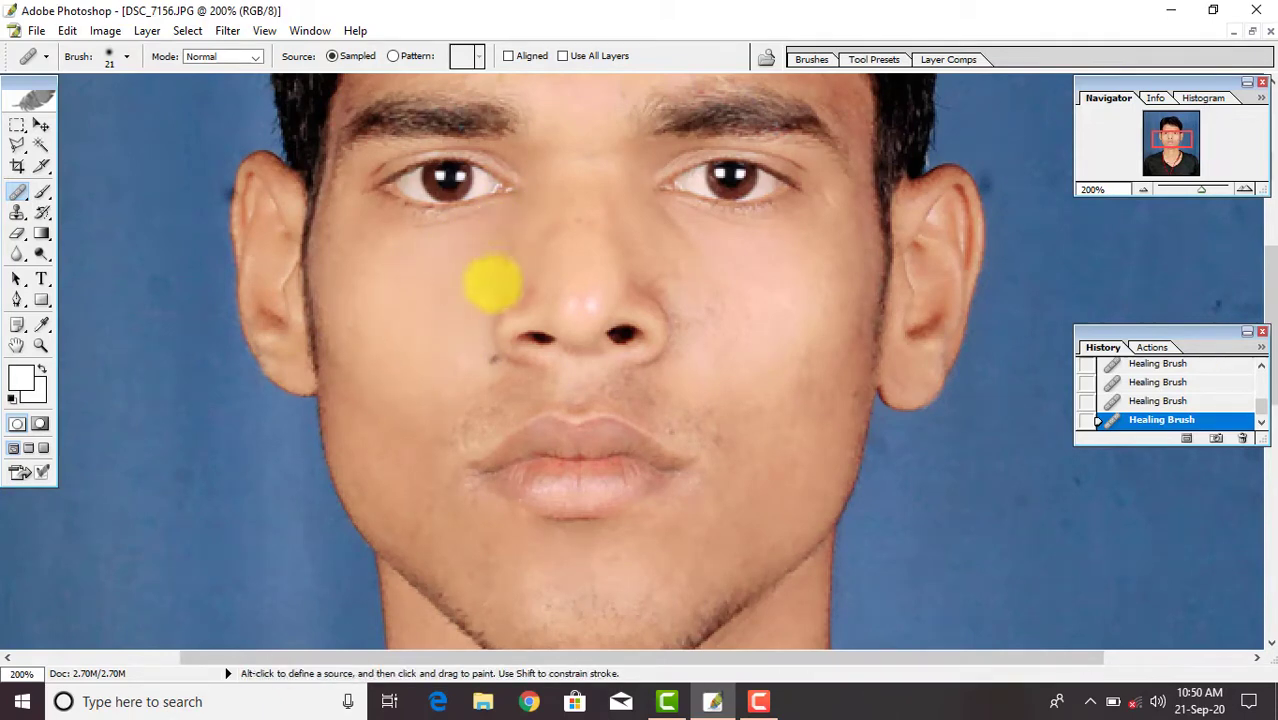
{"action": "left_click", "coordinate": [476, 346]}
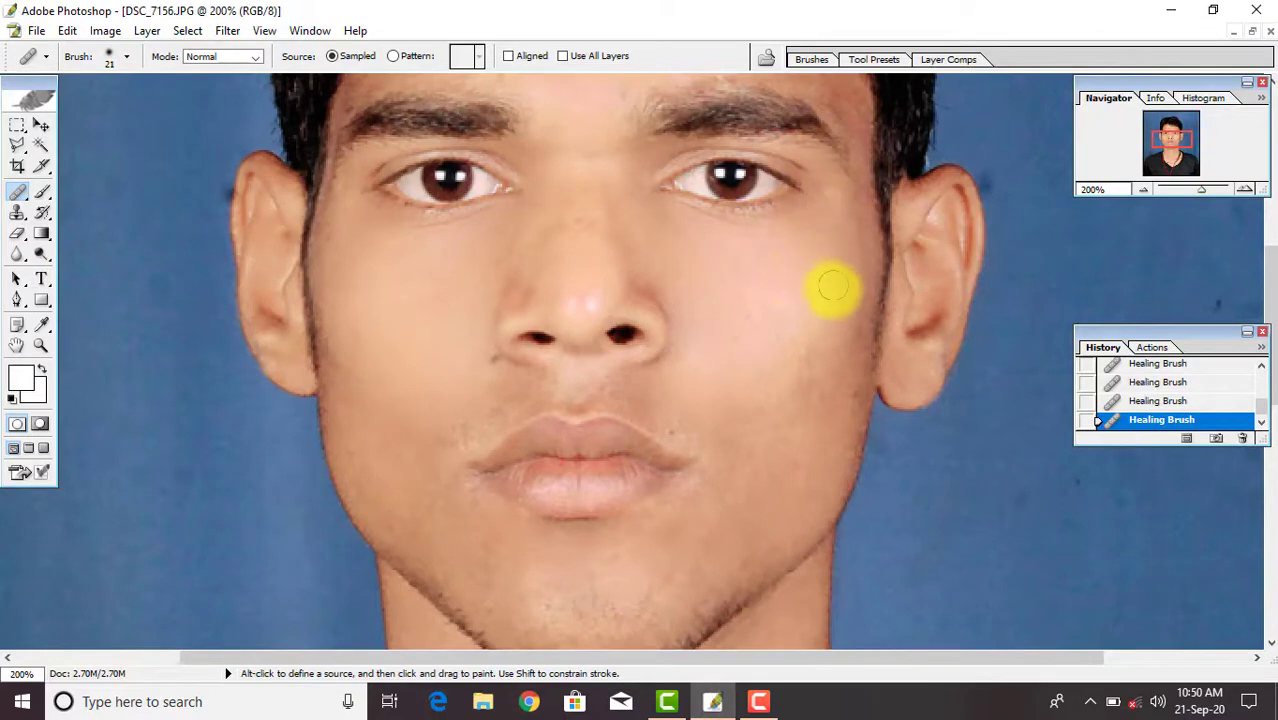
Heal the right-cheek and forehead blemishes, then zoom out to the whole photo
{"action": "left_click_drag", "start_coordinate": [793, 402], "coordinate": [715, 425]}
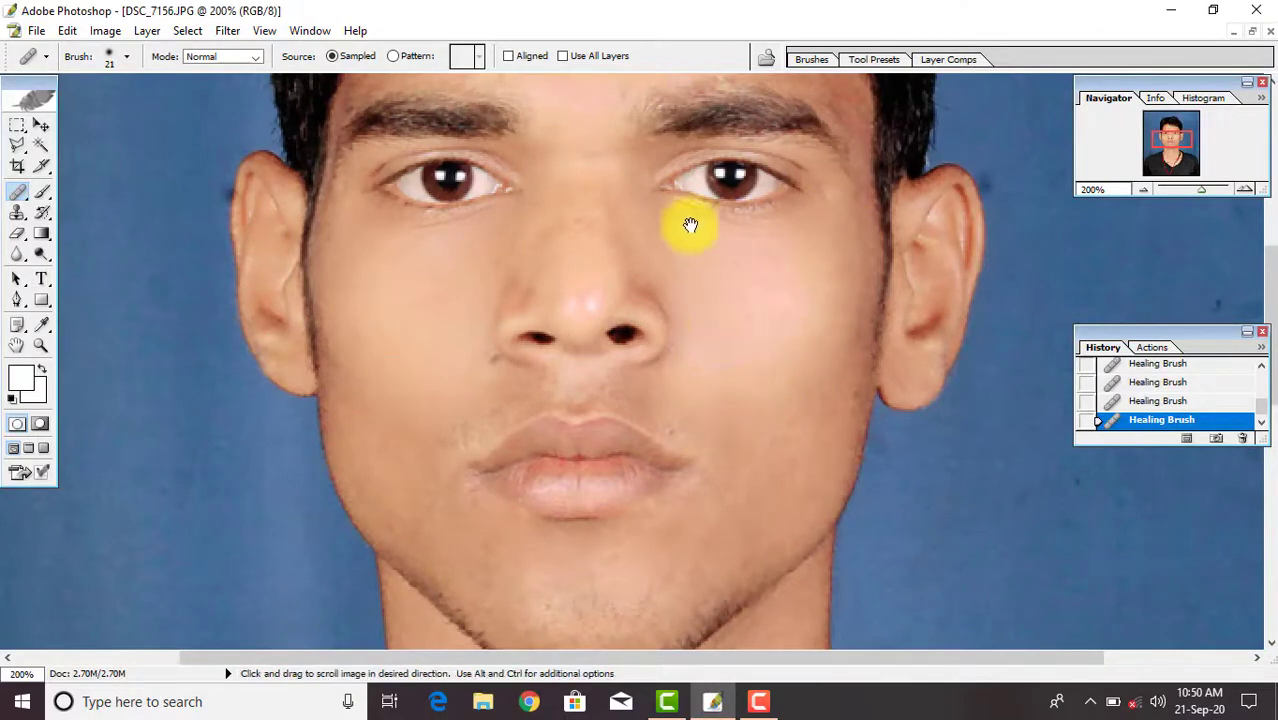
{"action": "left_click_drag", "start_coordinate": [580, 130], "coordinate": [625, 345]}
{"action": "left_click_drag", "start_coordinate": [491, 276], "coordinate": [519, 228]}
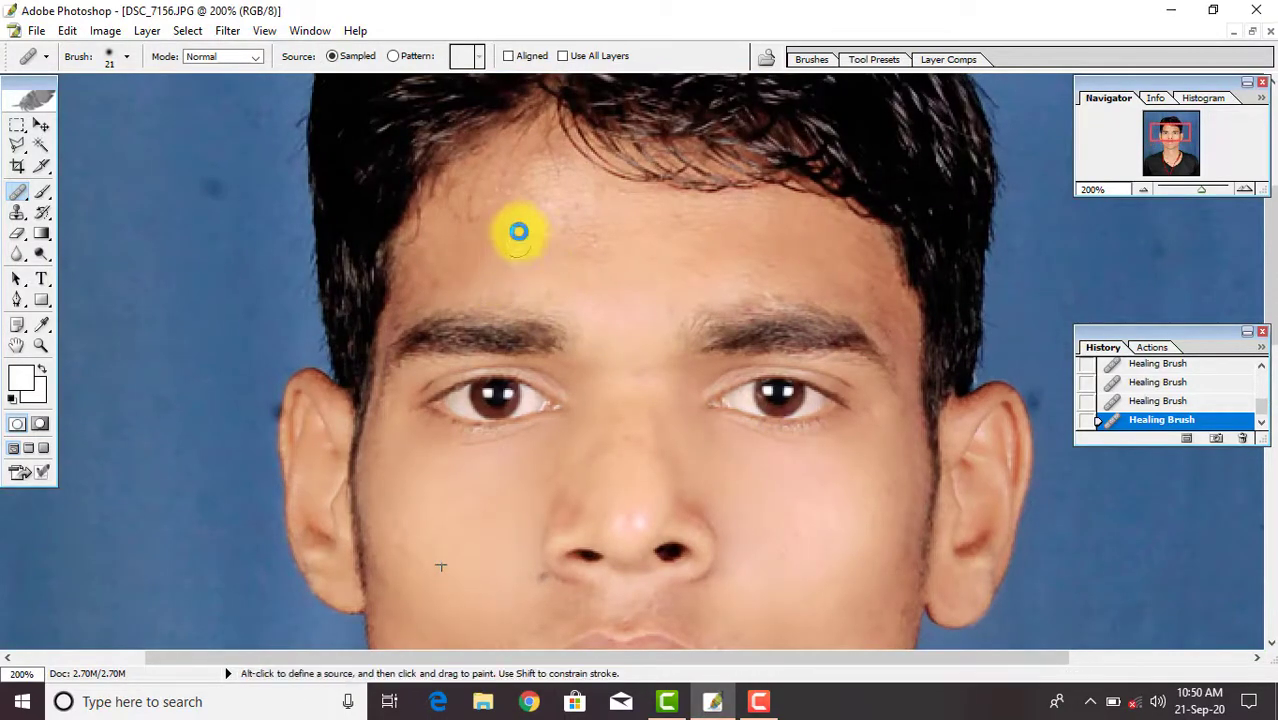
{"action": "mouse_move", "coordinate": [524, 177]}
{"action": "left_mouse_down"}
{"action": "mouse_move", "coordinate": [540, 234]}
{"action": "mouse_move", "coordinate": [545, 157]}
{"action": "mouse_move", "coordinate": [594, 206]}
{"action": "mouse_move", "coordinate": [560, 245]}
{"action": "left_mouse_up"}
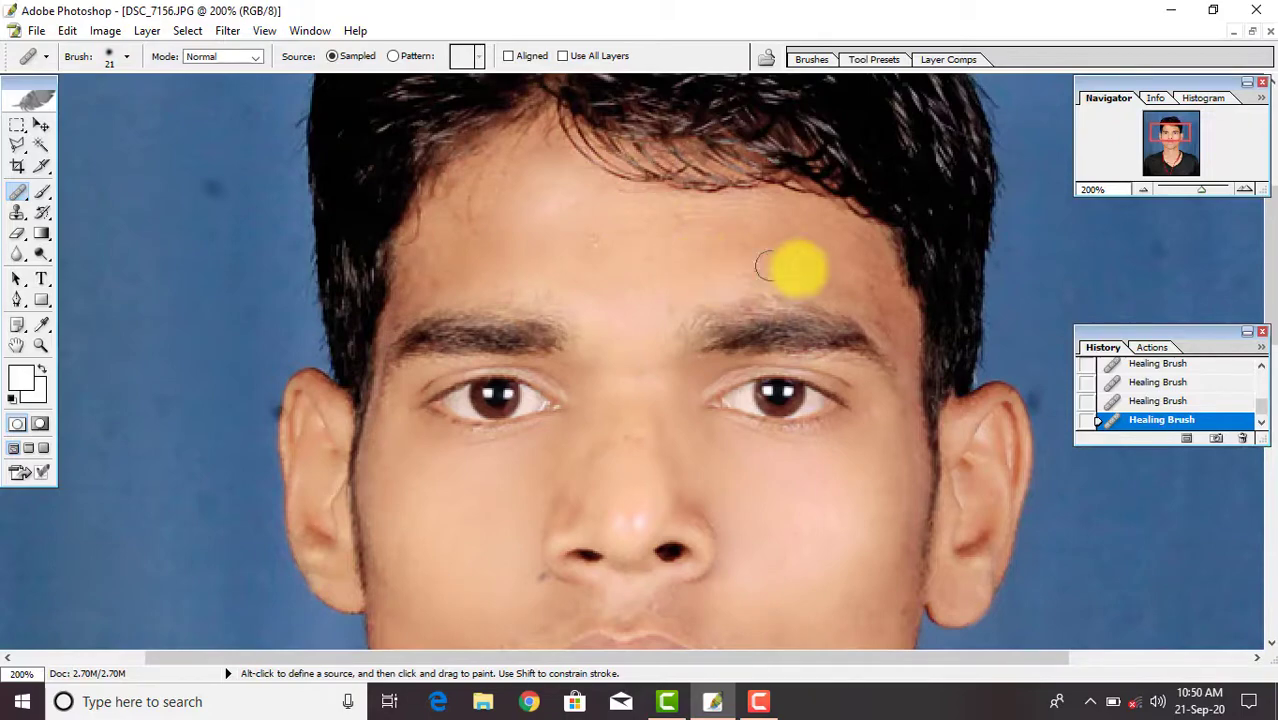
{"action": "key", "text": "ctrl+minus"}
{"action": "key", "text": "ctrl+0"}
Pull the RGB curve from input 121 down to output 103 to darken the retouched portrait
{"action": "key", "text": "ctrl+minus"}
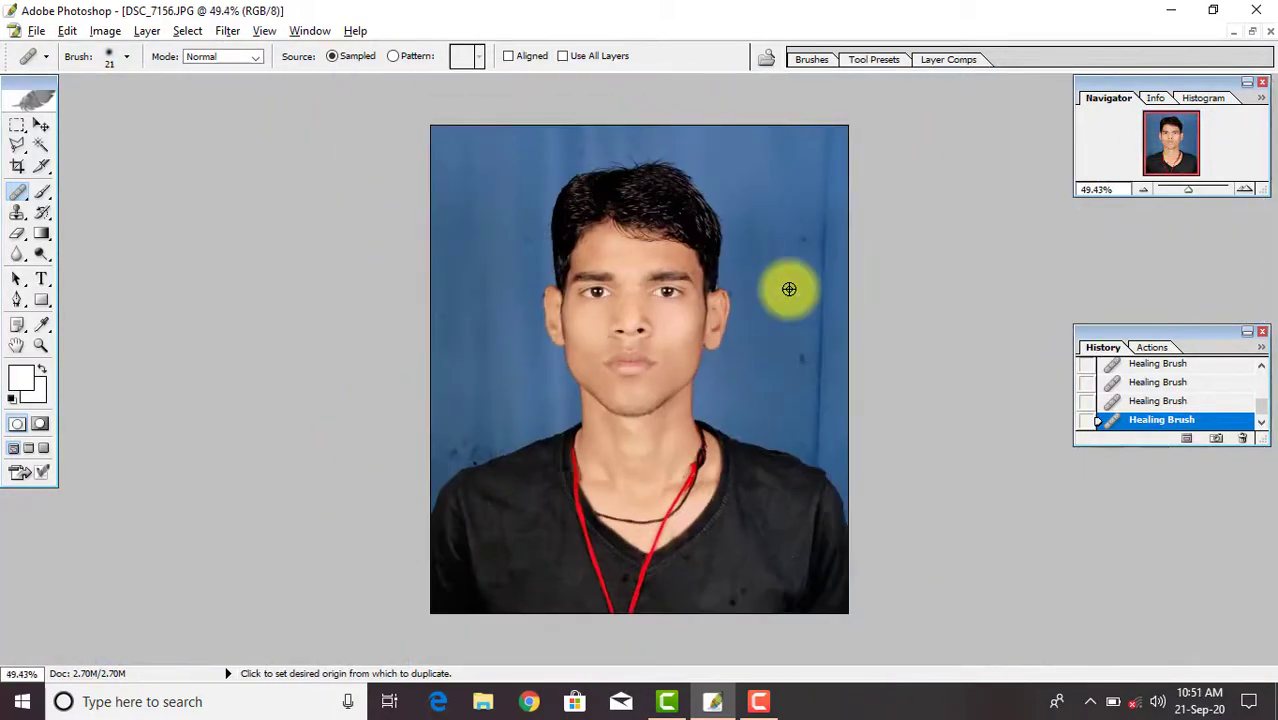
{"action": "key", "text": "ctrl+minus"}
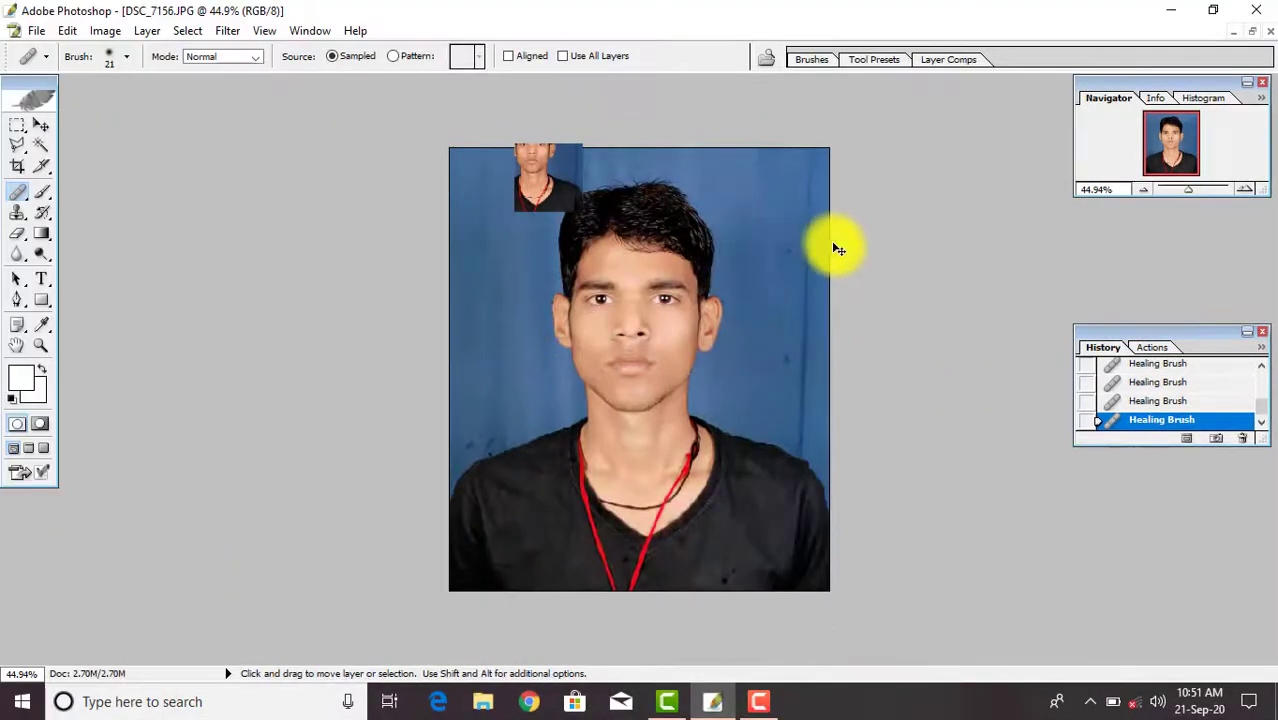
{"action": "left_click", "coordinate": [105, 30]}
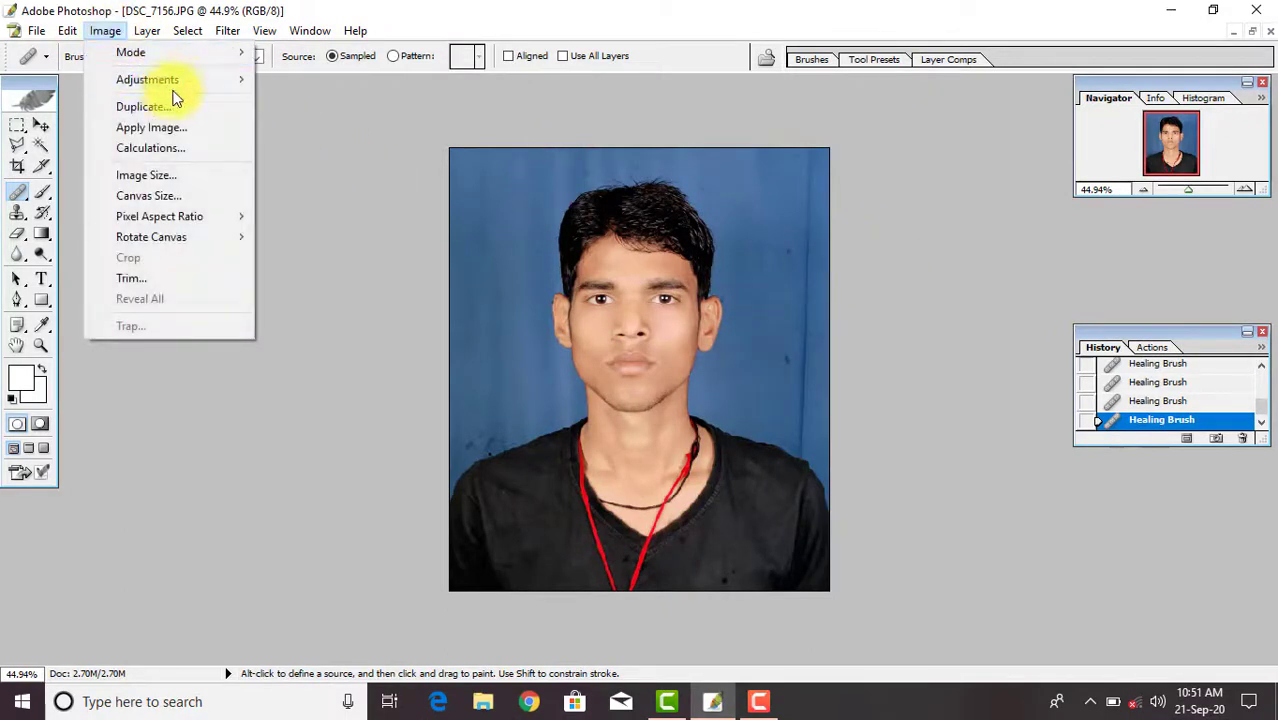
{"action": "mouse_move", "coordinate": [147, 79]}
{"action": "left_click", "coordinate": [362, 162]}
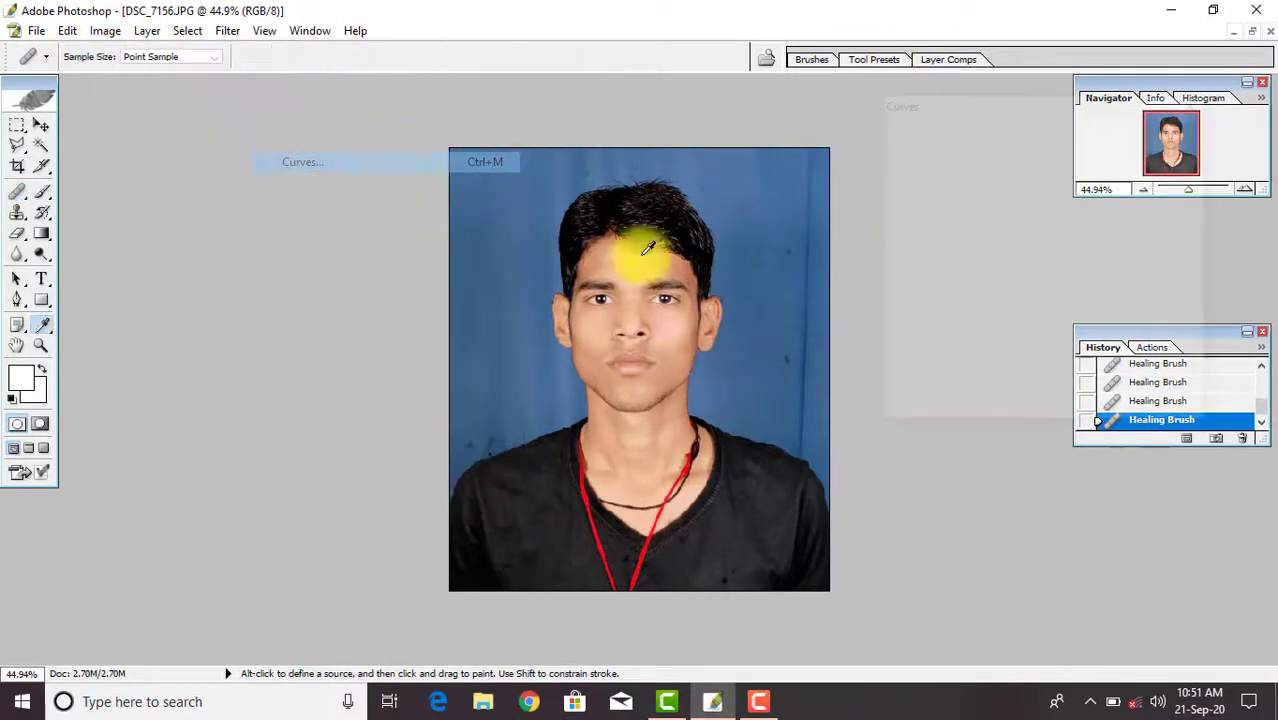
{"action": "left_click", "coordinate": [1000, 245]}
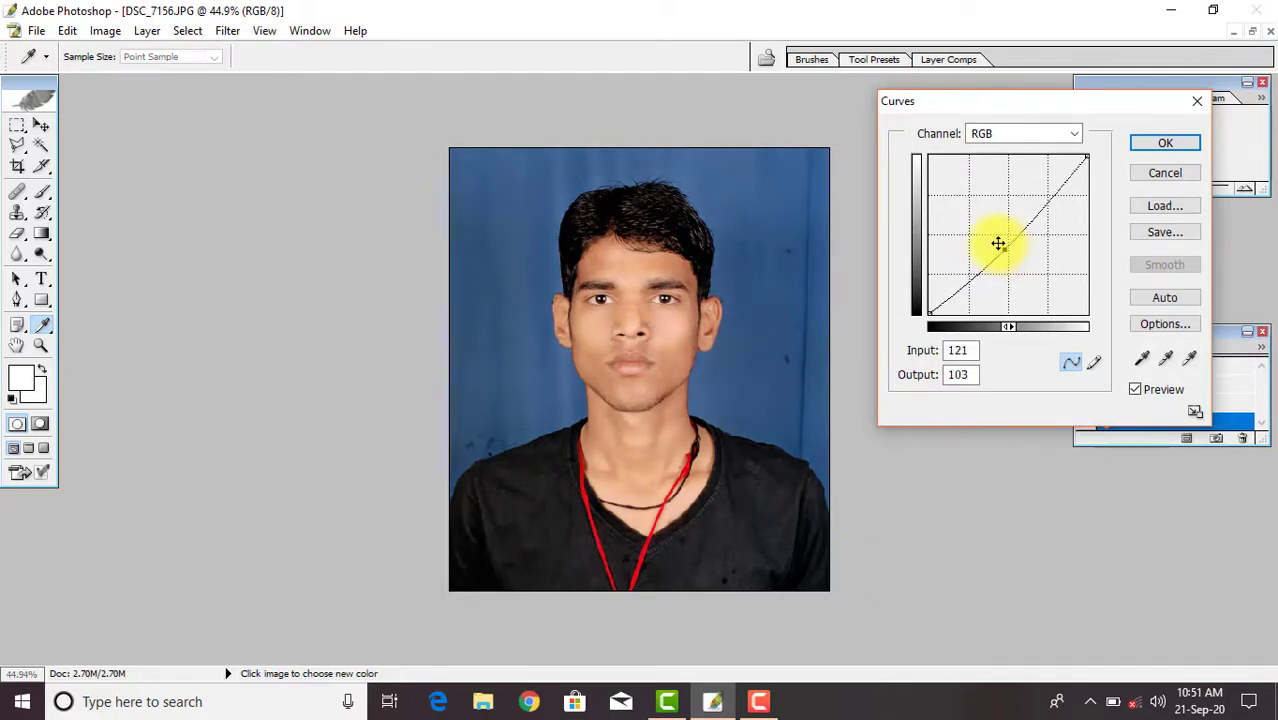
{"action": "key", "text": "Return"}
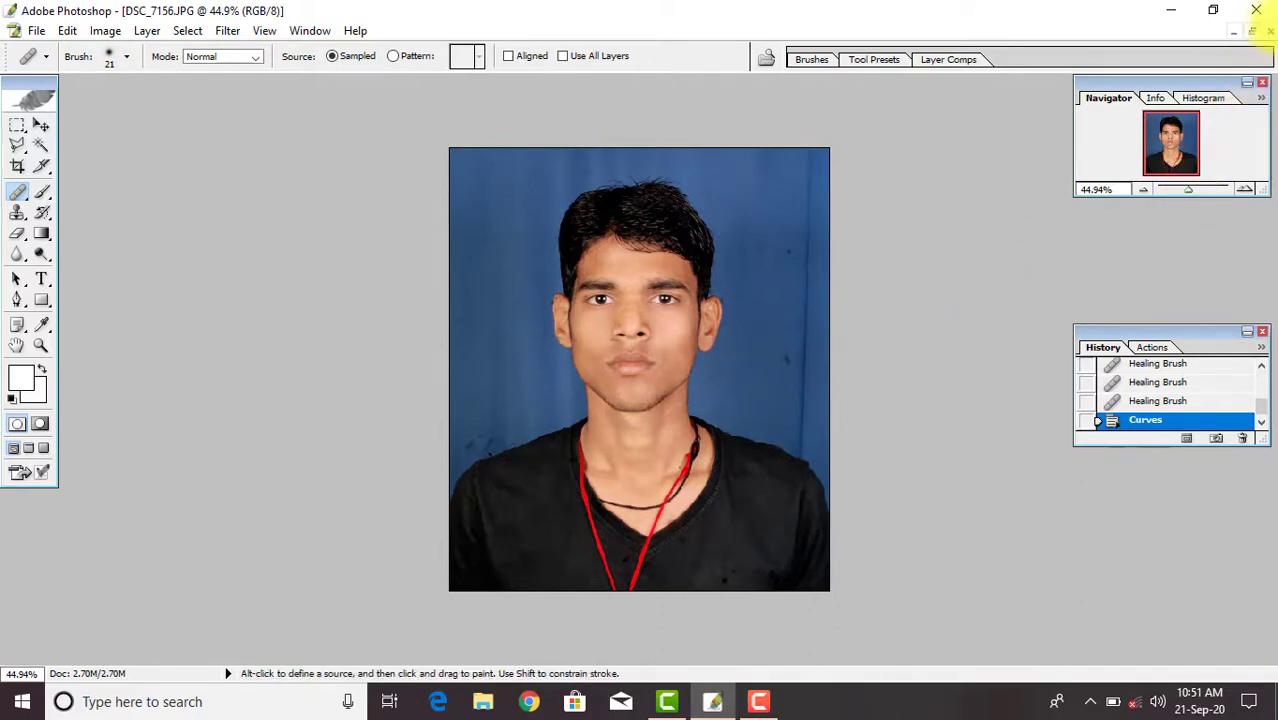
Float the portrait window aside and set up a new 4 x 6 in, 300 ppi document
{"action": "left_click", "coordinate": [1250, 36]}
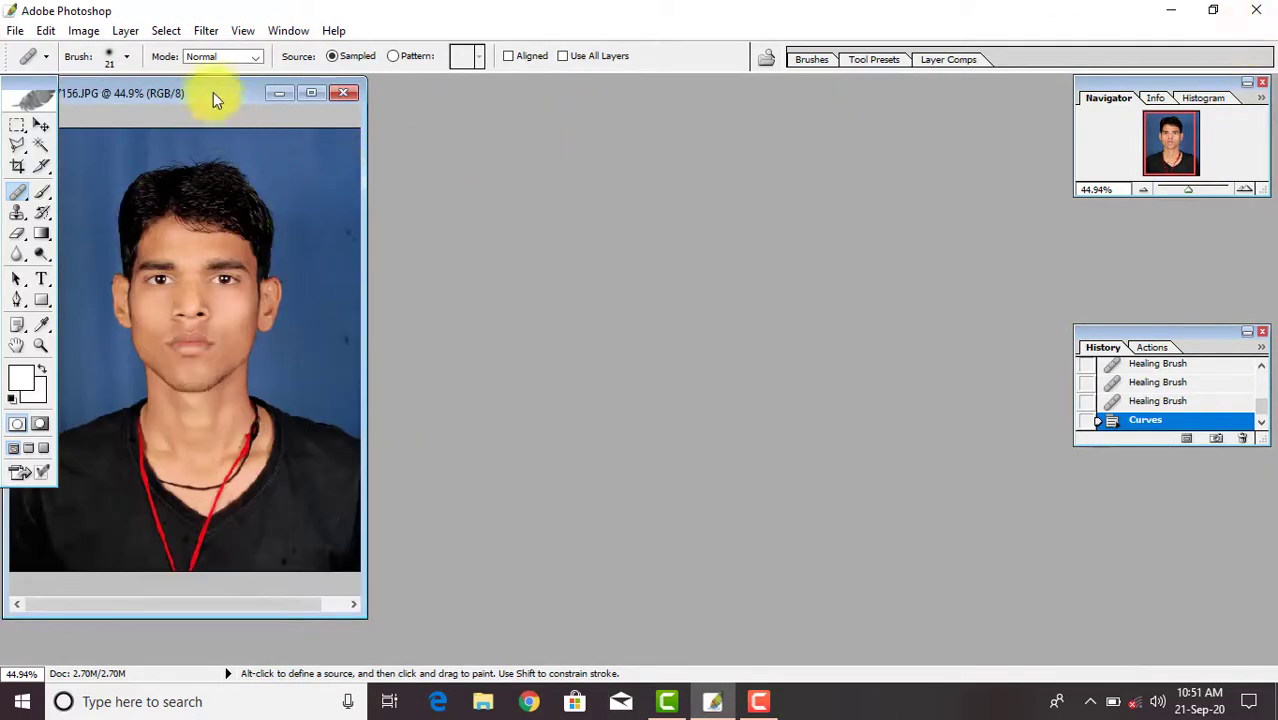
{"action": "left_click_drag", "start_coordinate": [208, 94], "coordinate": [350, 119]}
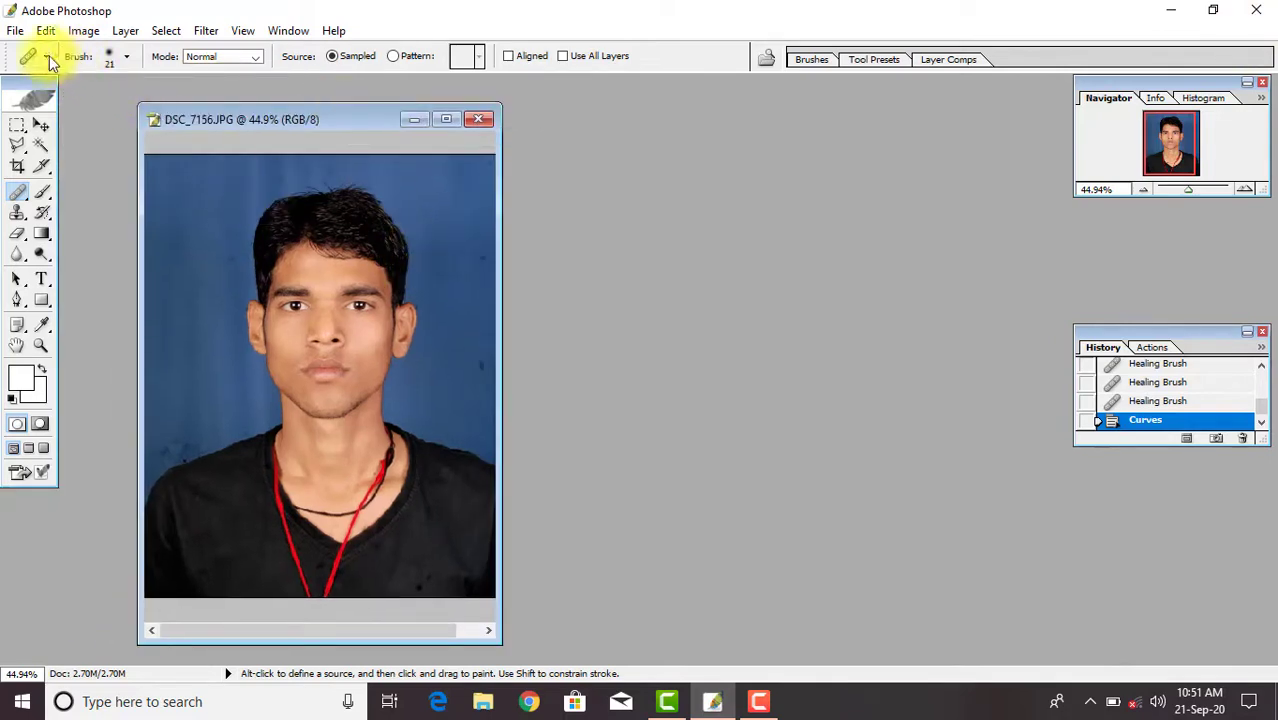
{"action": "left_click", "coordinate": [15, 30]}
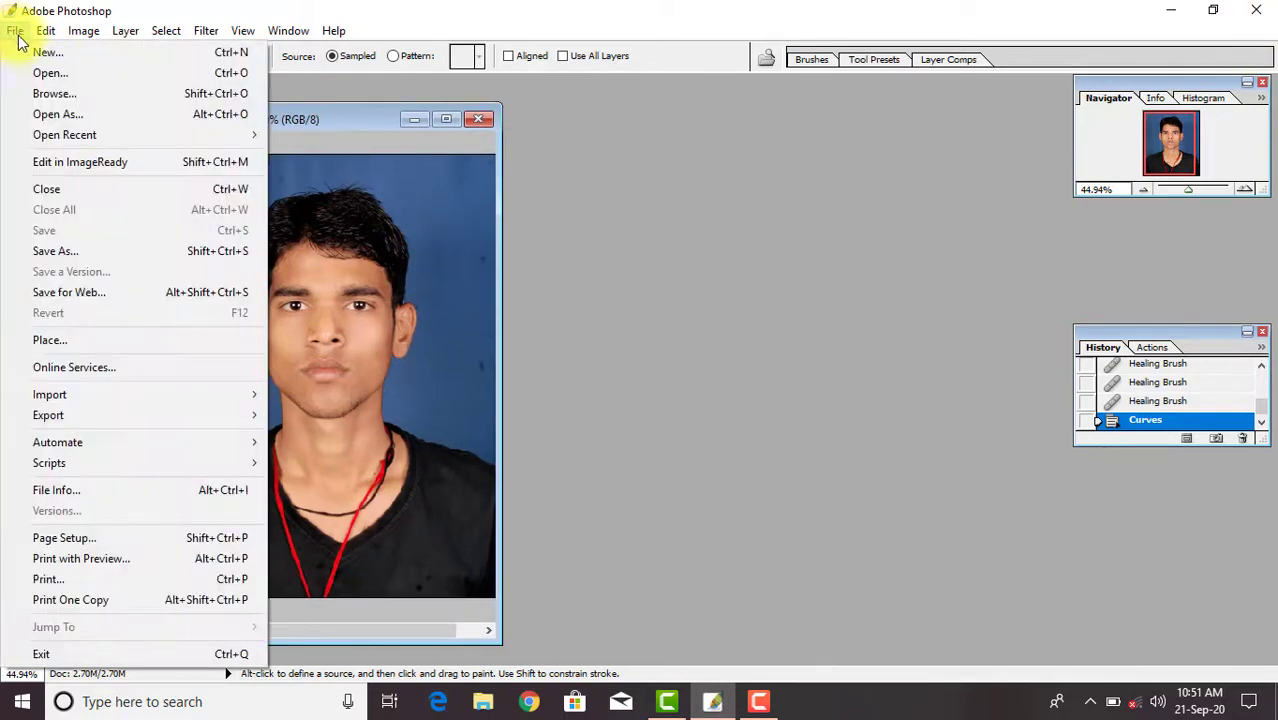
{"action": "left_click", "coordinate": [56, 52]}
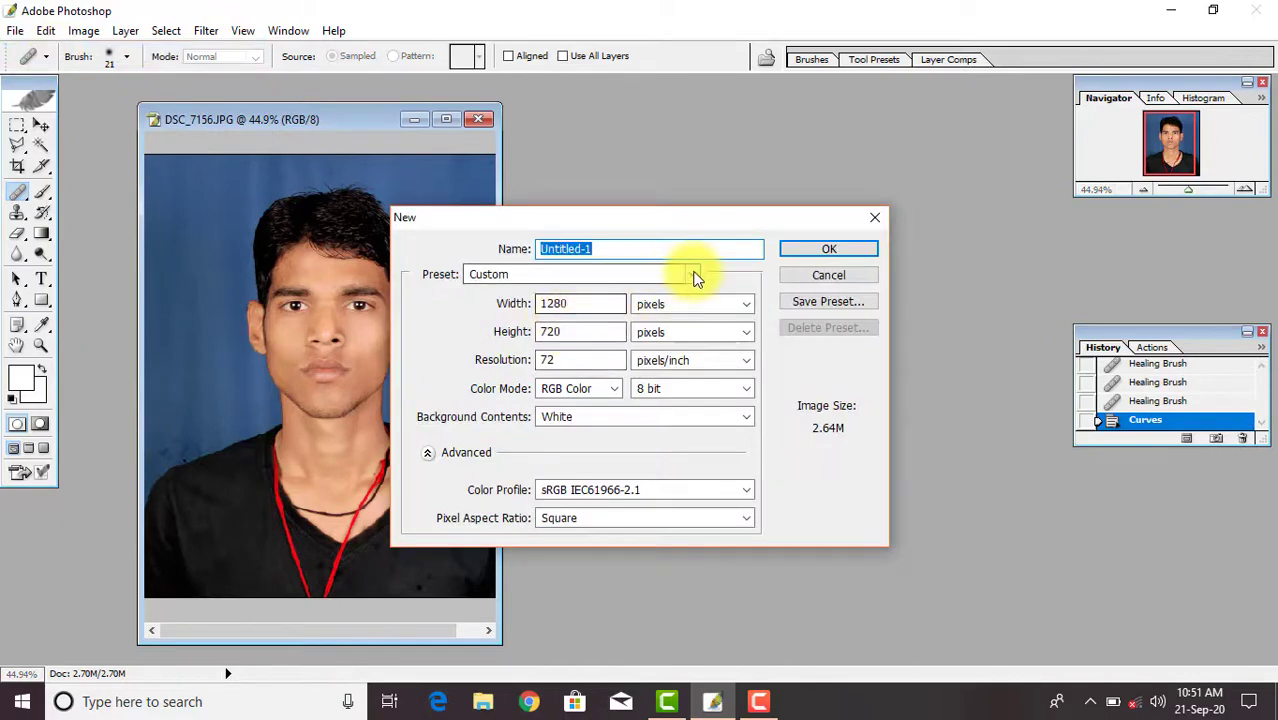
{"action": "left_click", "coordinate": [695, 277]}
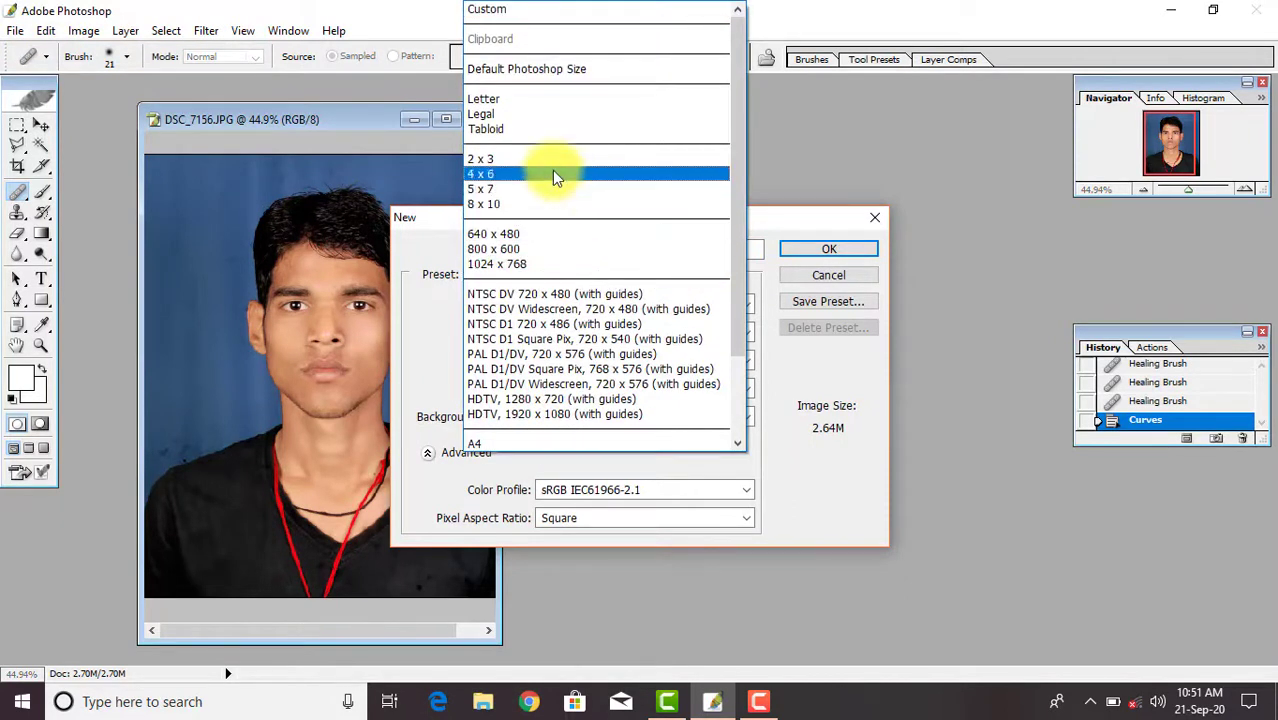
{"action": "scroll", "coordinate": [542, 330], "scroll_direction": "down", "scroll_amount": 2}
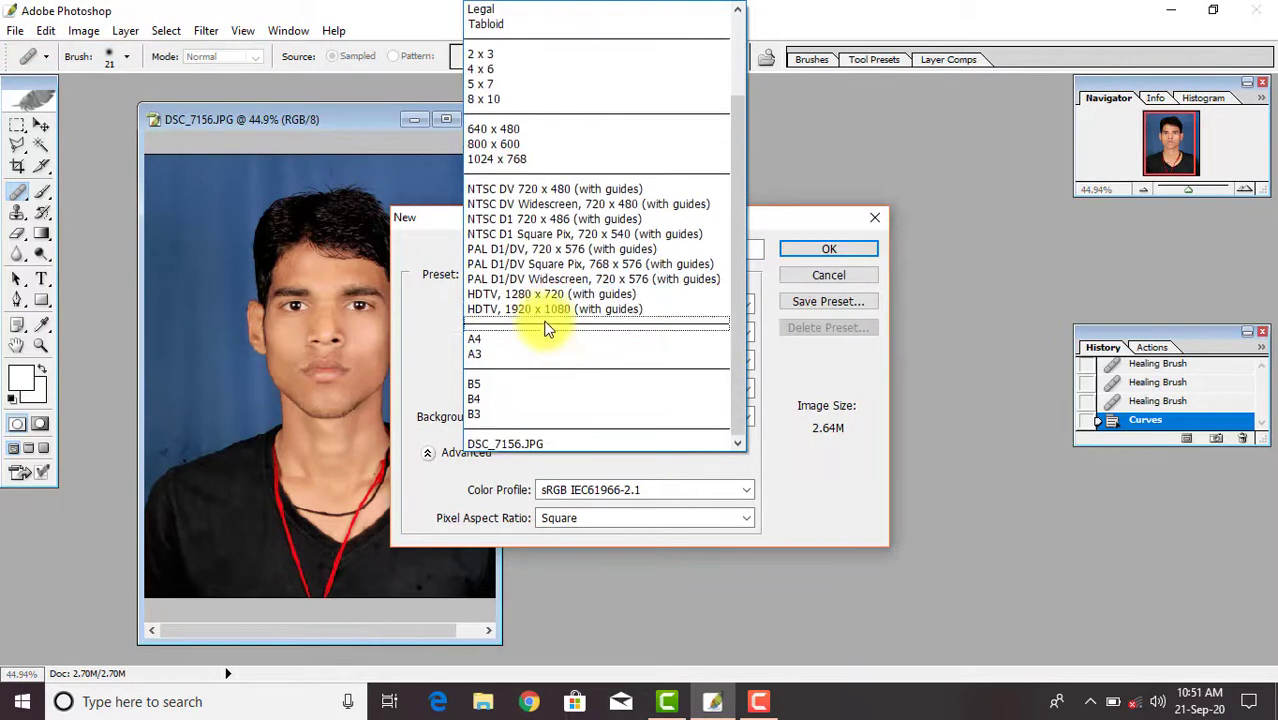
{"action": "left_click", "coordinate": [517, 69]}
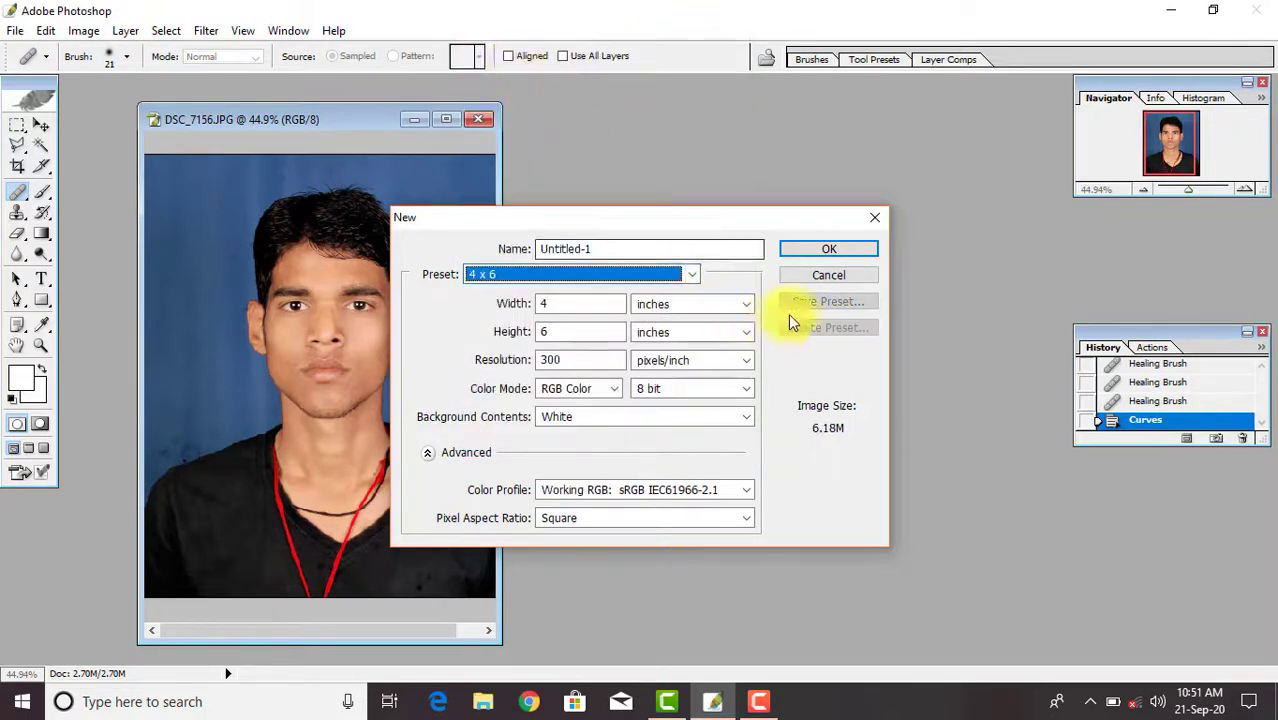
Create the blank 4 × 6 sheet and drag the retouched portrait onto it
{"action": "left_click", "coordinate": [828, 248]}
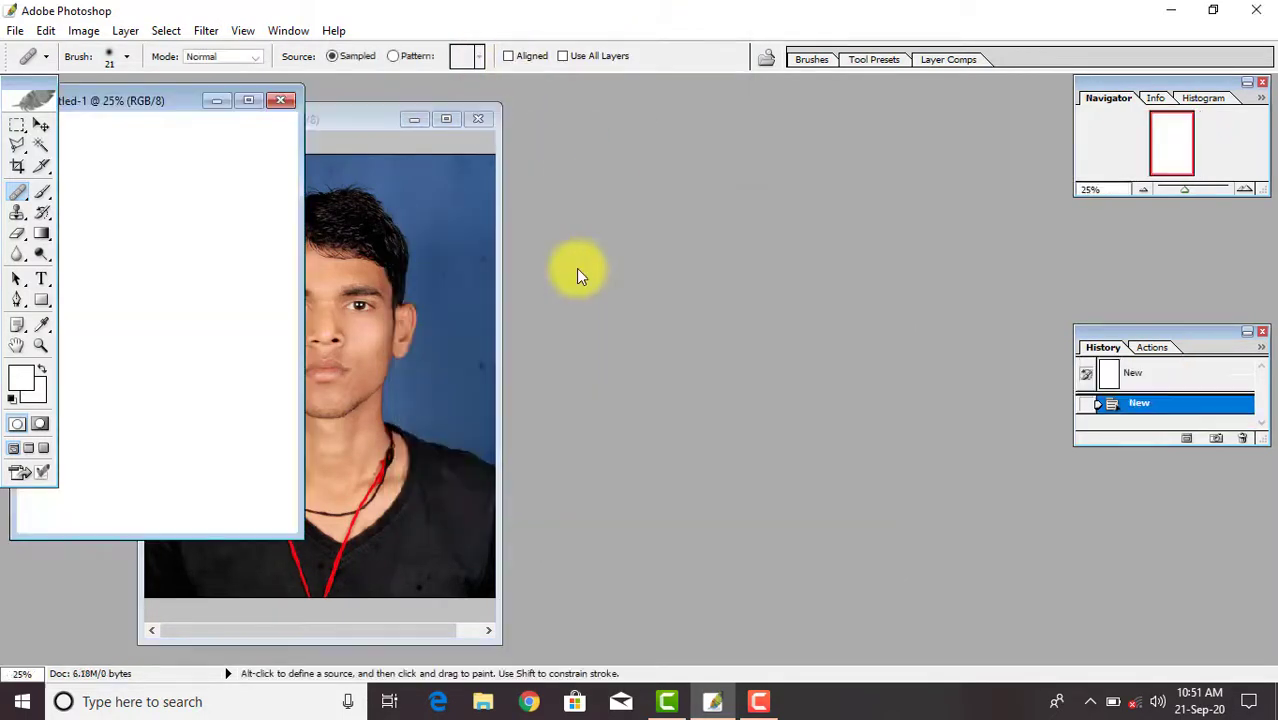
{"action": "mouse_move", "coordinate": [157, 115]}
{"action": "left_mouse_down"}
{"action": "mouse_move", "coordinate": [836, 214]}
{"action": "mouse_move", "coordinate": [818, 197]}
{"action": "left_mouse_up"}
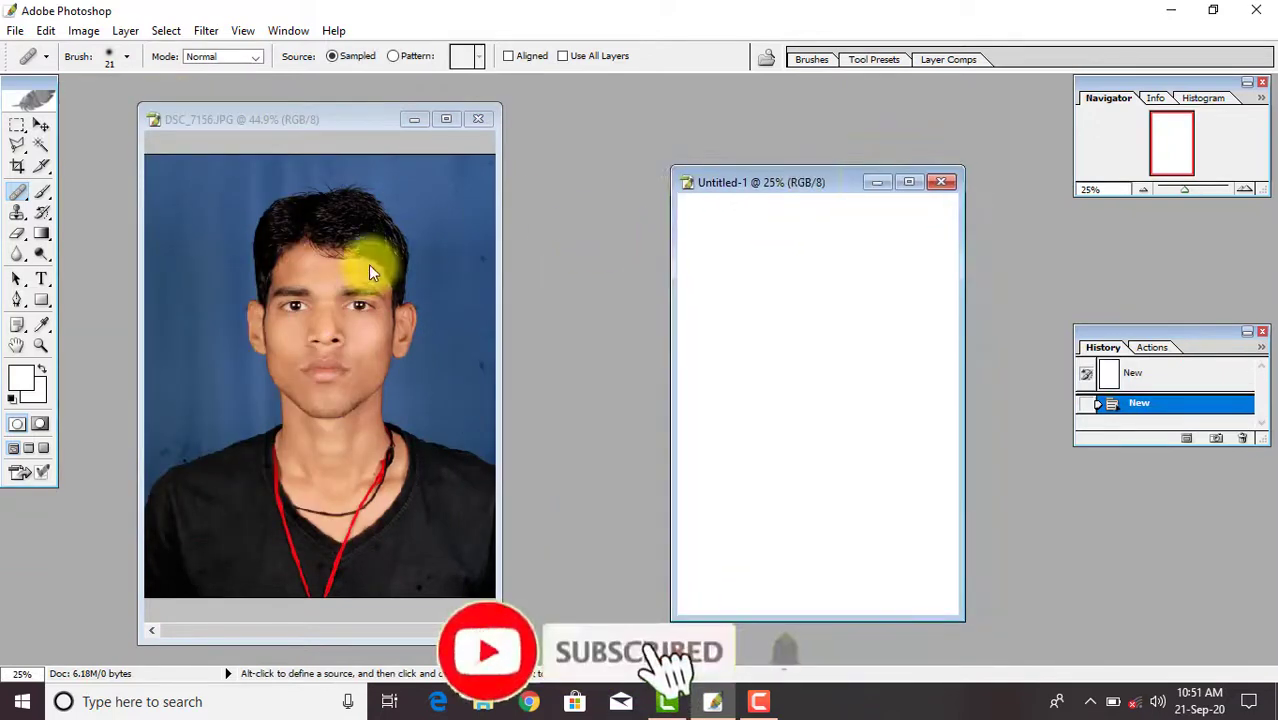
{"action": "left_click", "coordinate": [358, 147]}
{"action": "left_click", "coordinate": [40, 125]}
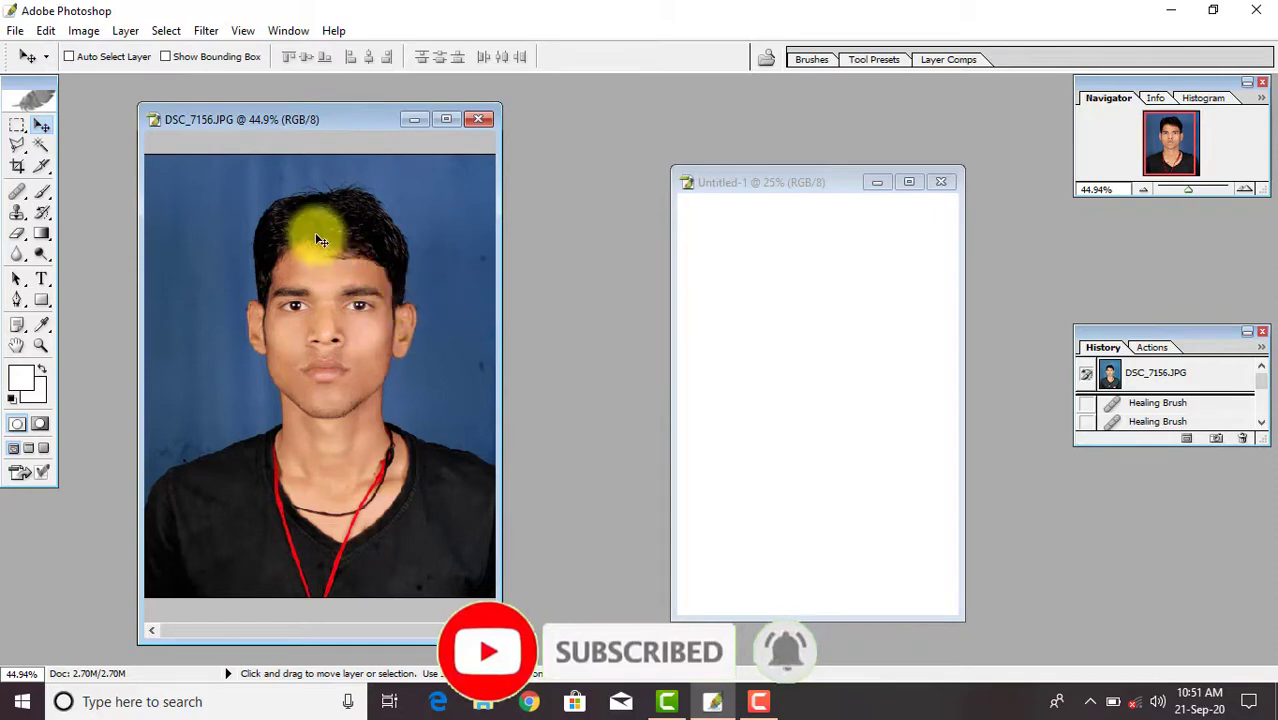
{"action": "left_click_drag", "start_coordinate": [381, 280], "coordinate": [704, 277]}
Maximize the sheet, move the portrait toward the top-left and select Layer 1
{"action": "left_click", "coordinate": [909, 182]}
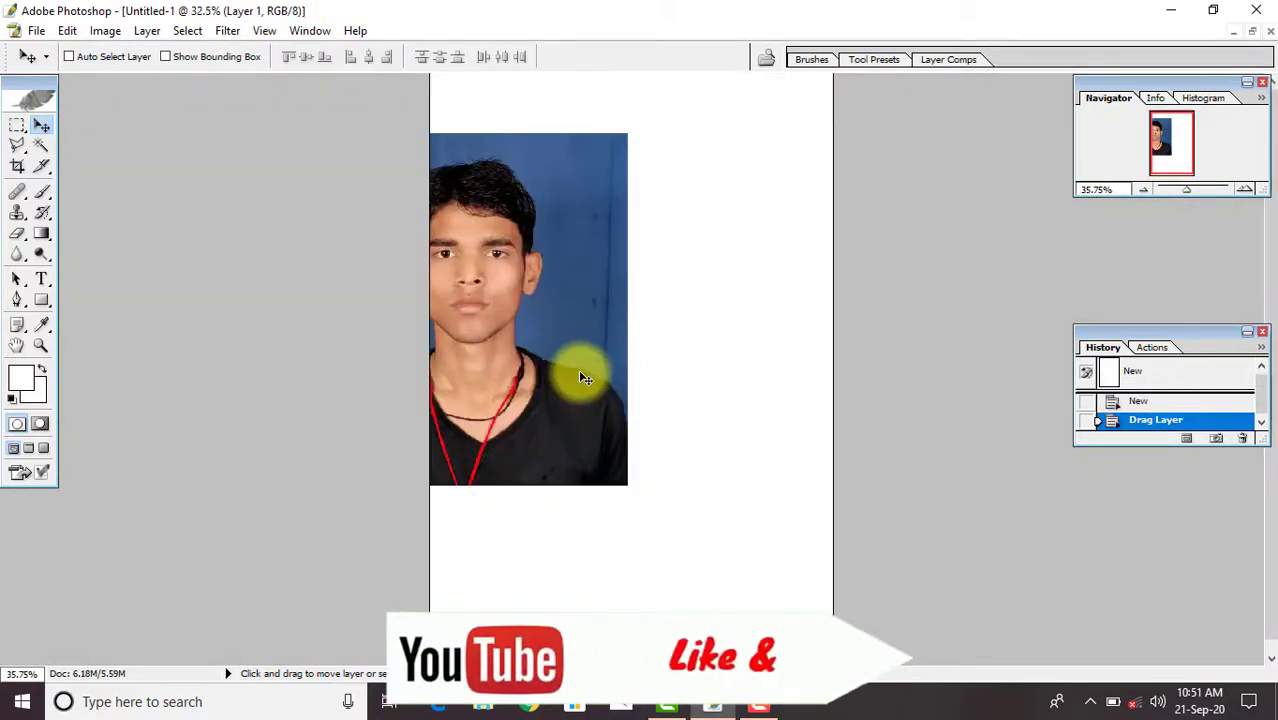
{"action": "left_click_drag", "start_coordinate": [584, 378], "coordinate": [622, 386]}
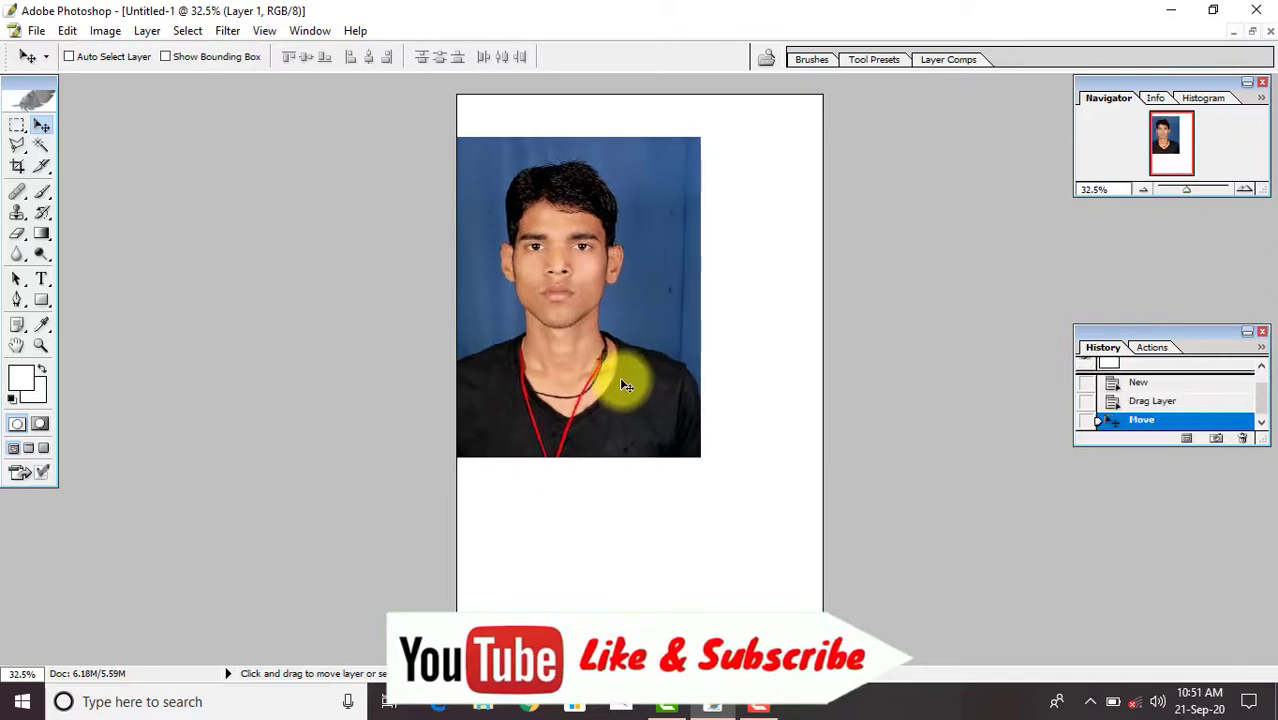
{"action": "right_click", "coordinate": [548, 242]}
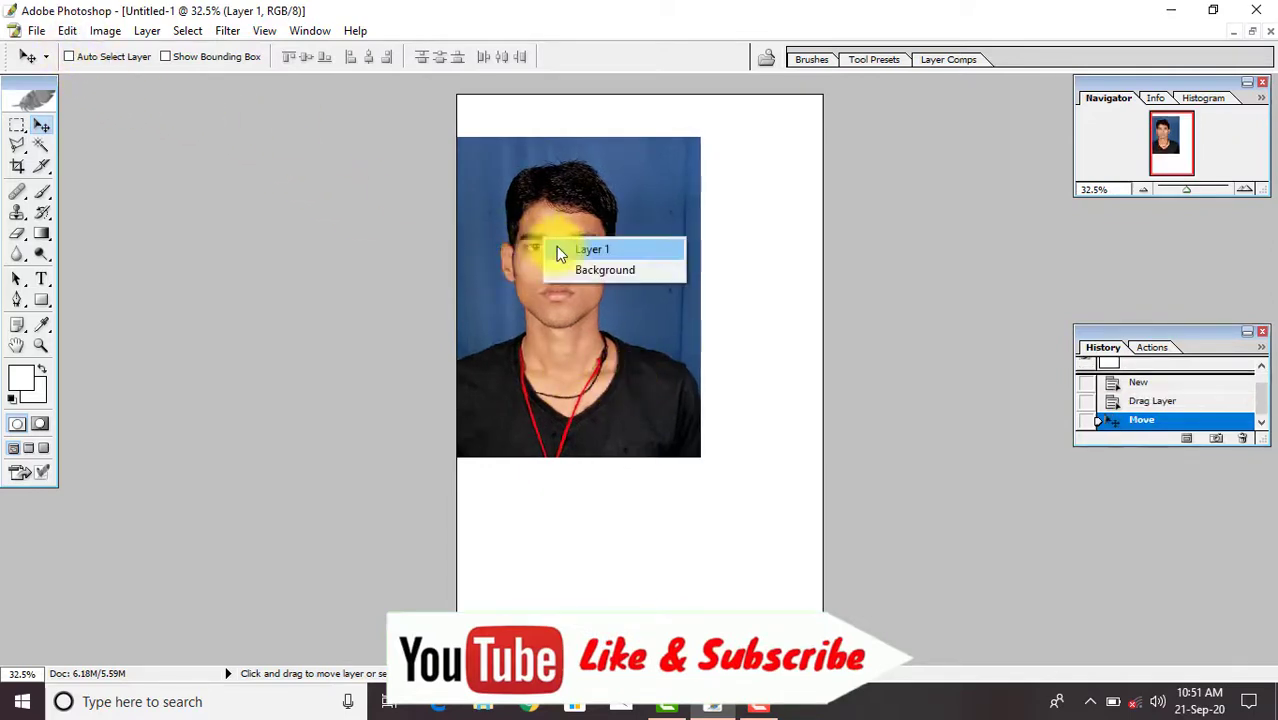
{"action": "left_click", "coordinate": [68, 31]}
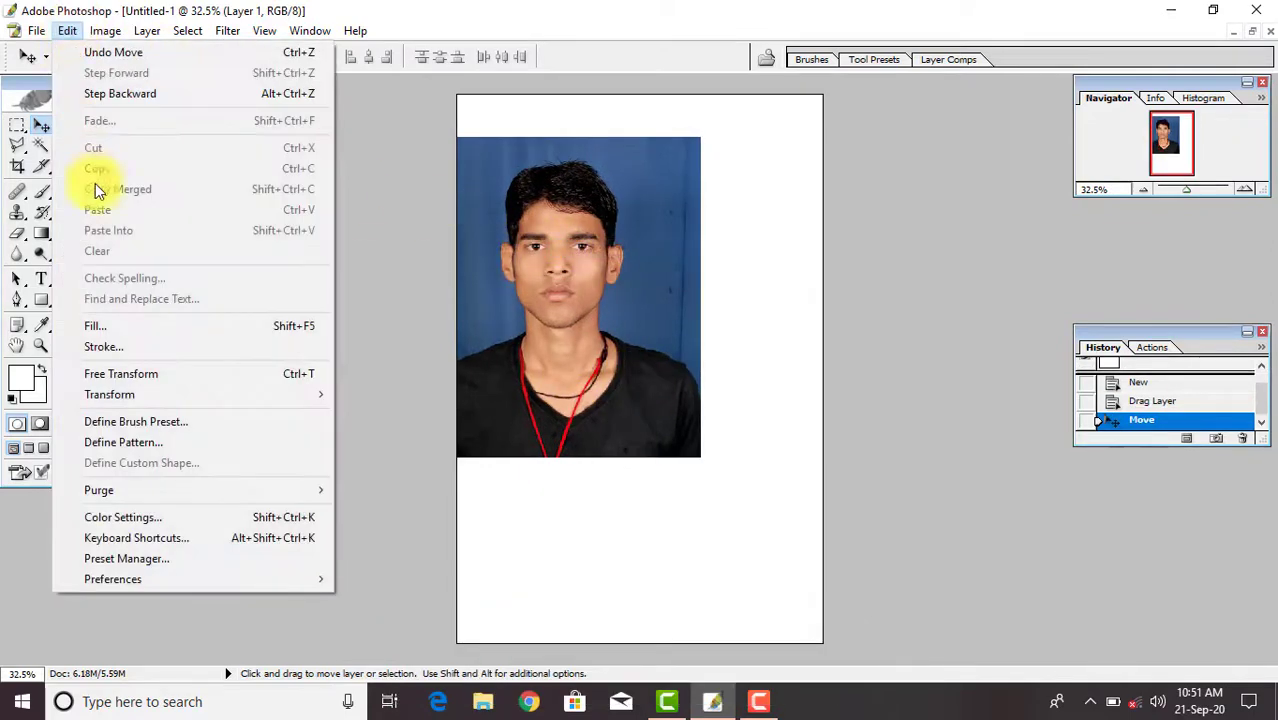
Scale the portrait to about 38% and fit it into the sheet's top-left corner
{"action": "left_click", "coordinate": [110, 372]}
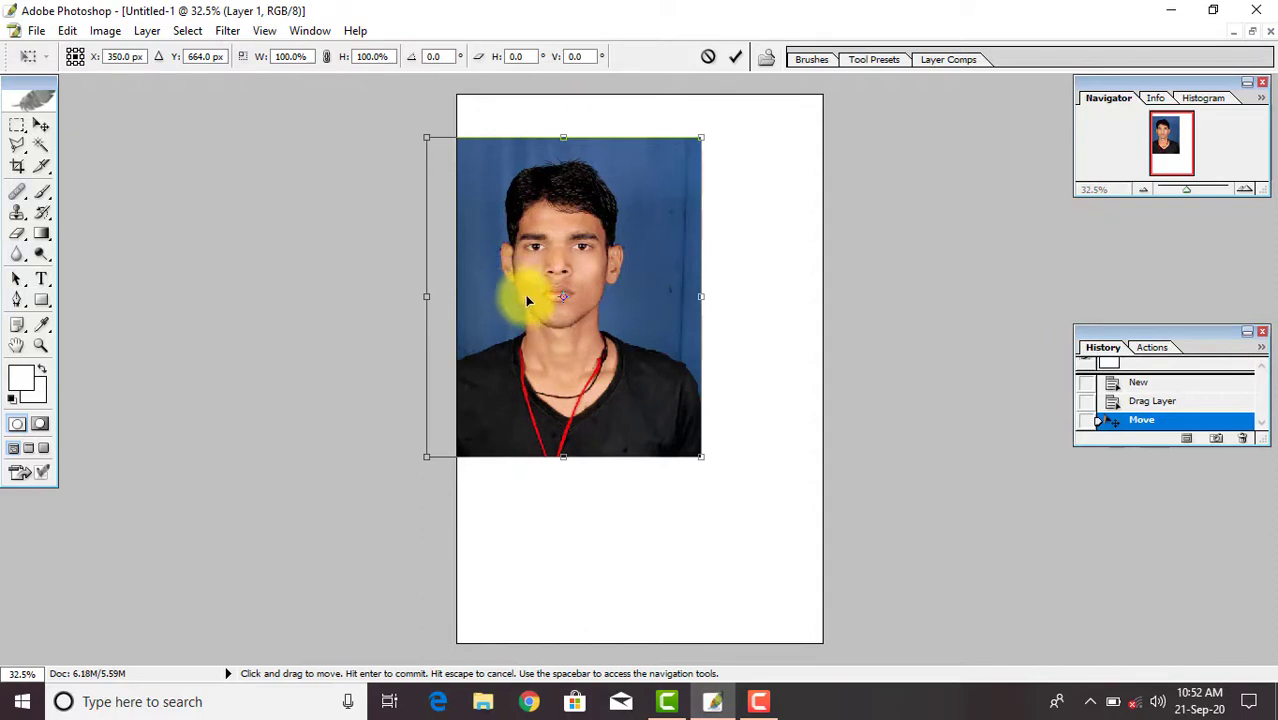
{"action": "left_click_drag", "start_coordinate": [427, 137], "coordinate": [630, 322]}
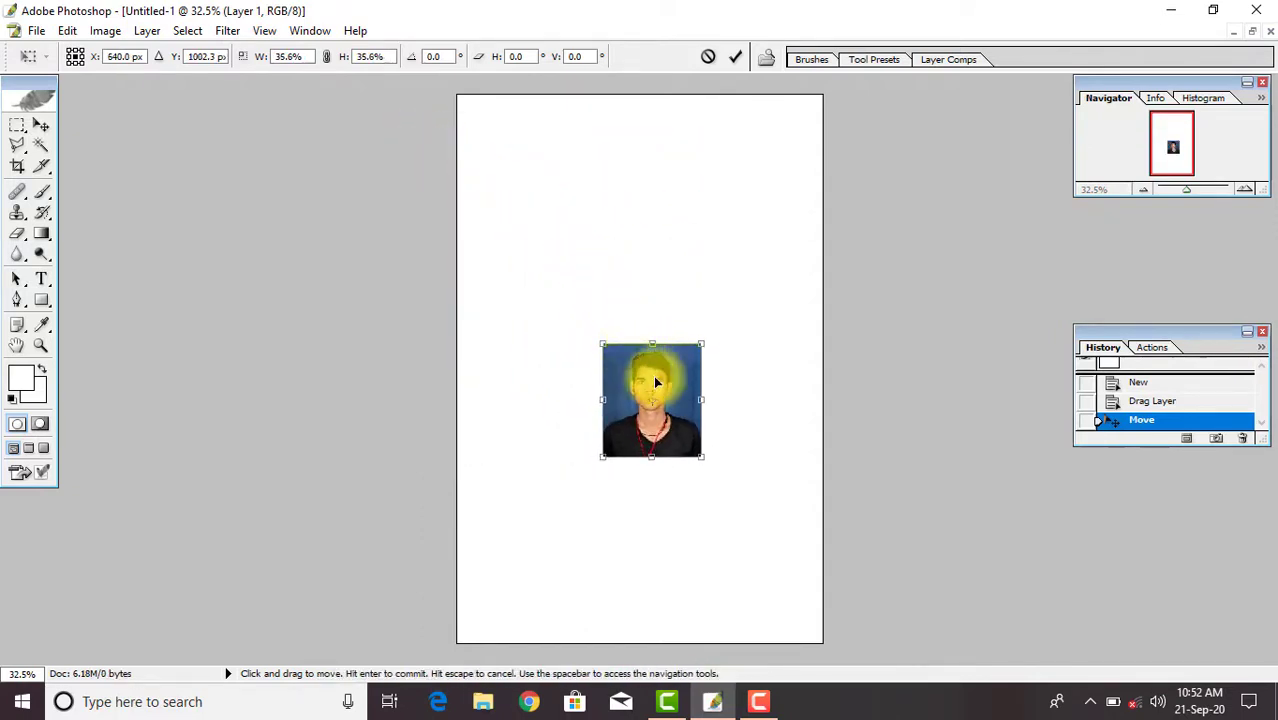
{"action": "mouse_move", "coordinate": [650, 374]}
{"action": "left_mouse_down"}
{"action": "mouse_move", "coordinate": [551, 153]}
{"action": "mouse_move", "coordinate": [523, 143]}
{"action": "left_mouse_up"}
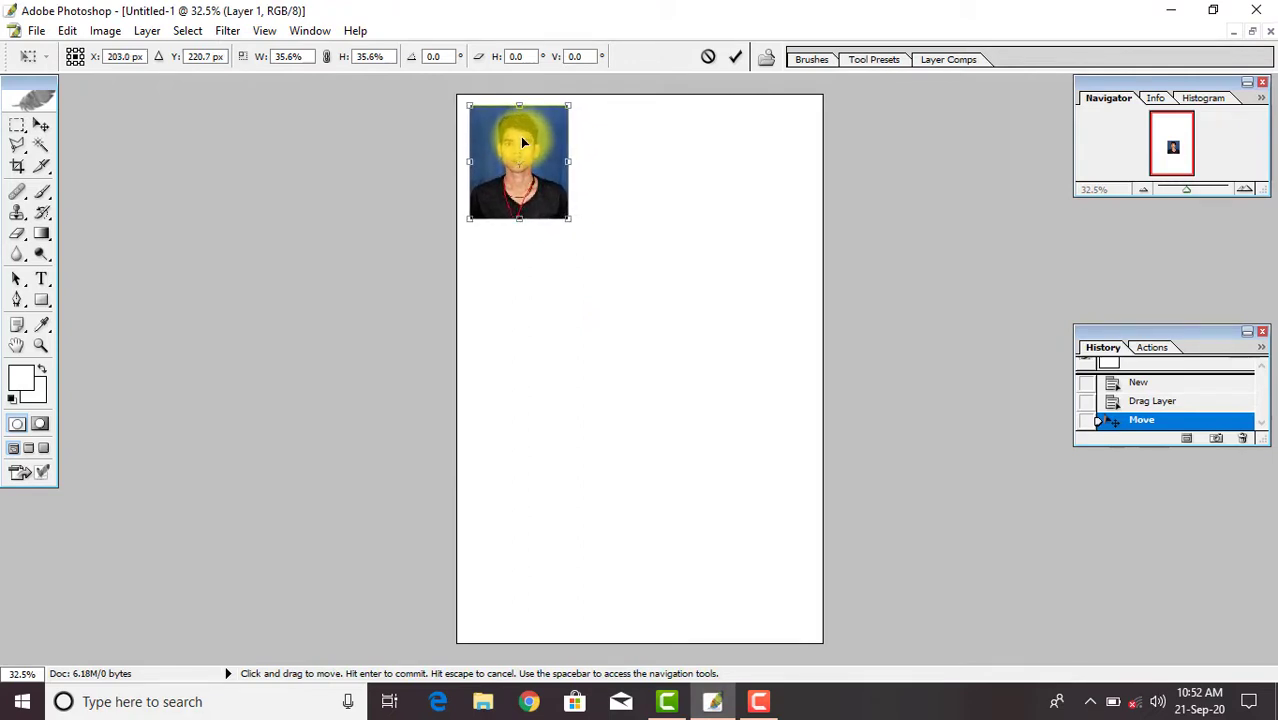
{"action": "left_click_drag", "start_coordinate": [568, 218], "coordinate": [578, 229]}
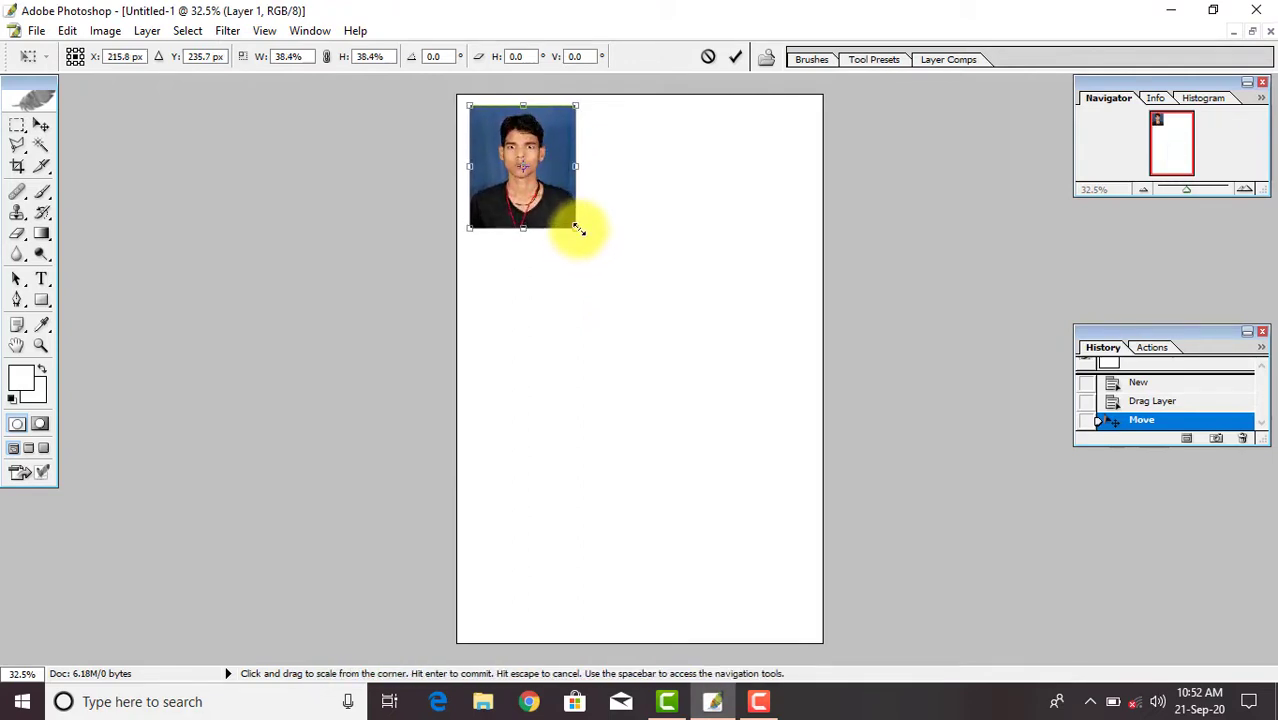
{"action": "key", "text": "Return"}
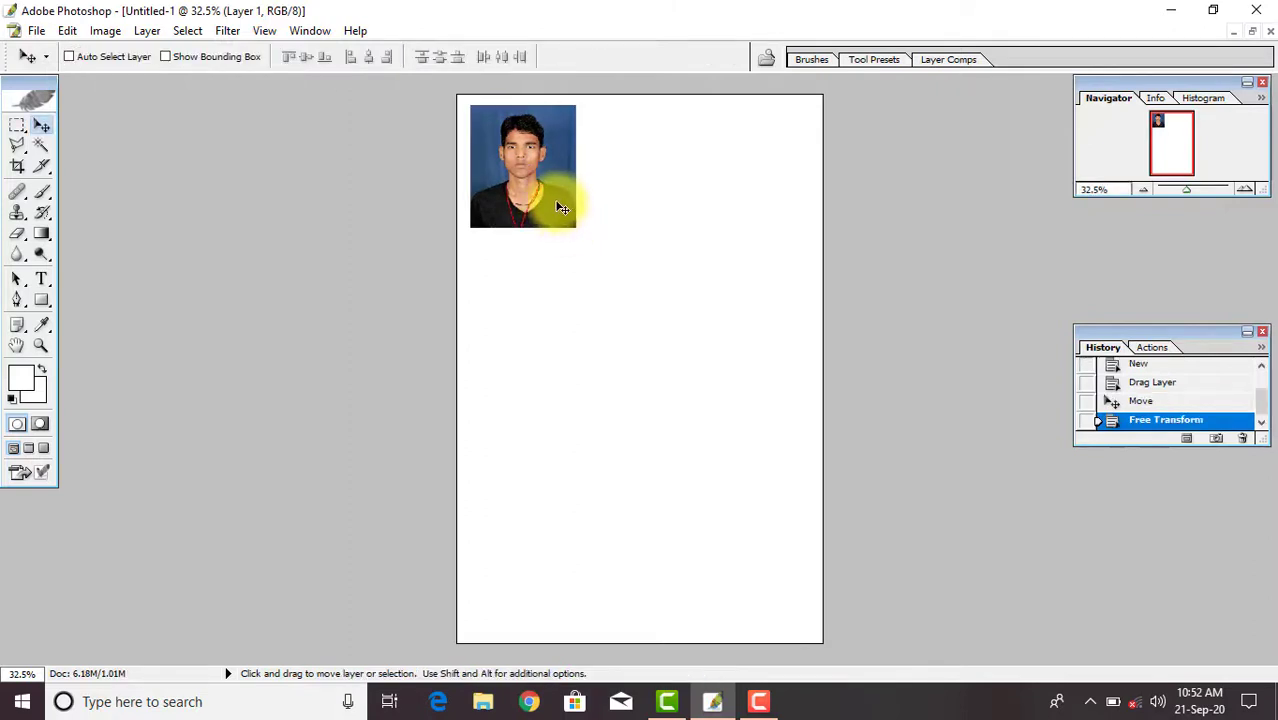
{"action": "key", "text": "shift+Left"}
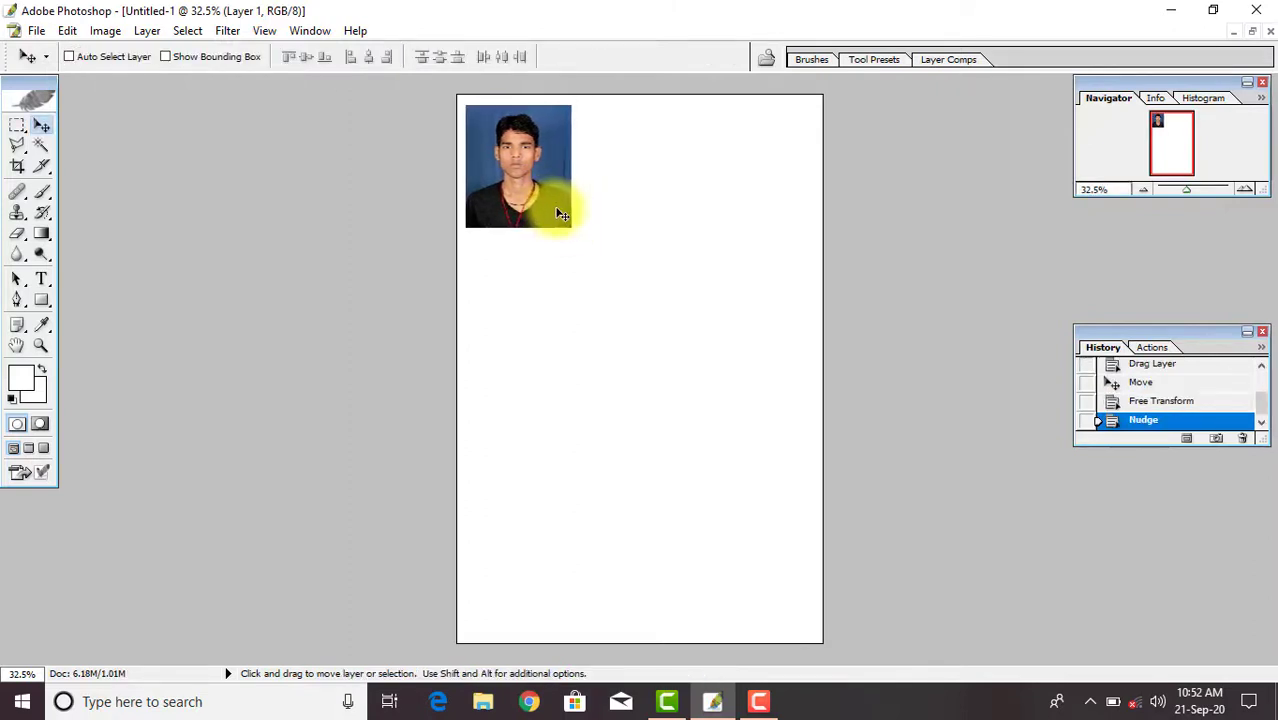
{"action": "key", "text": "ctrl+t"}
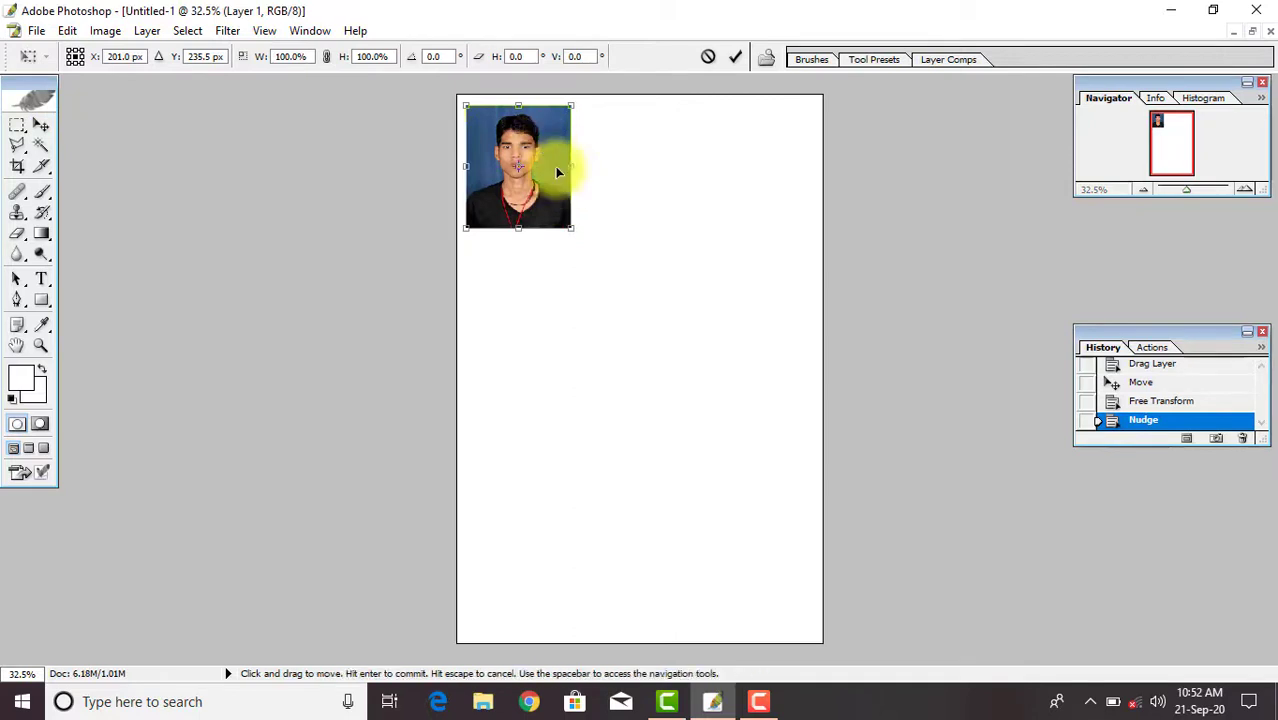
Shrink the photo slightly and set three copies side by side, evenly spaced
{"action": "left_click_drag", "start_coordinate": [571, 228], "coordinate": [563, 218]}
{"action": "key", "text": "Return"}
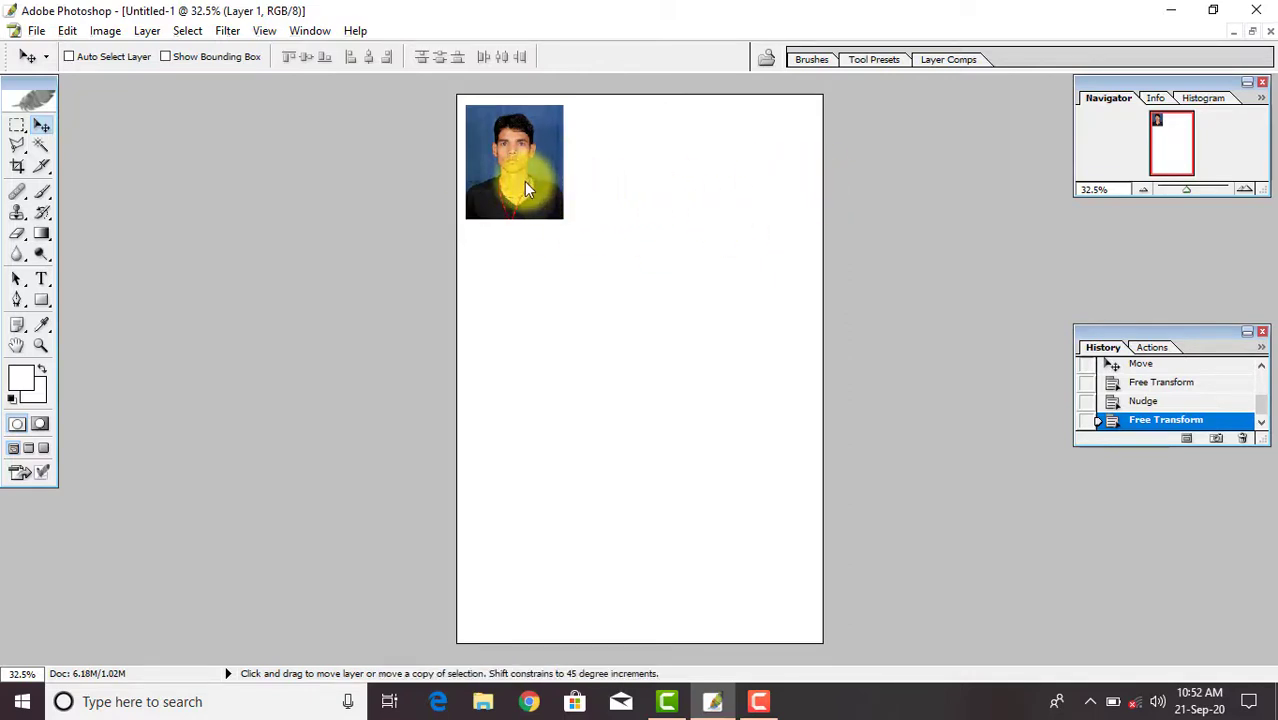
{"action": "left_click_drag", "start_coordinate": [524, 181], "coordinate": [745, 176]}
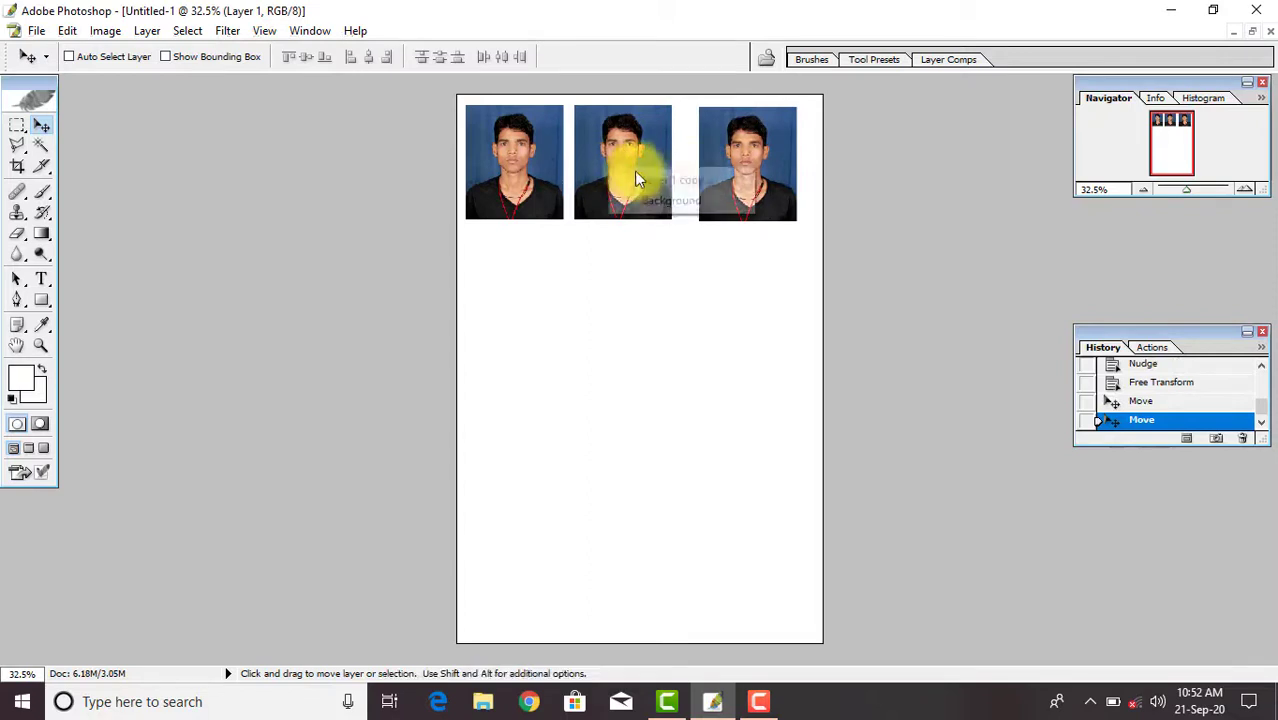
{"action": "left_click_drag", "start_coordinate": [617, 163], "coordinate": [632, 166]}
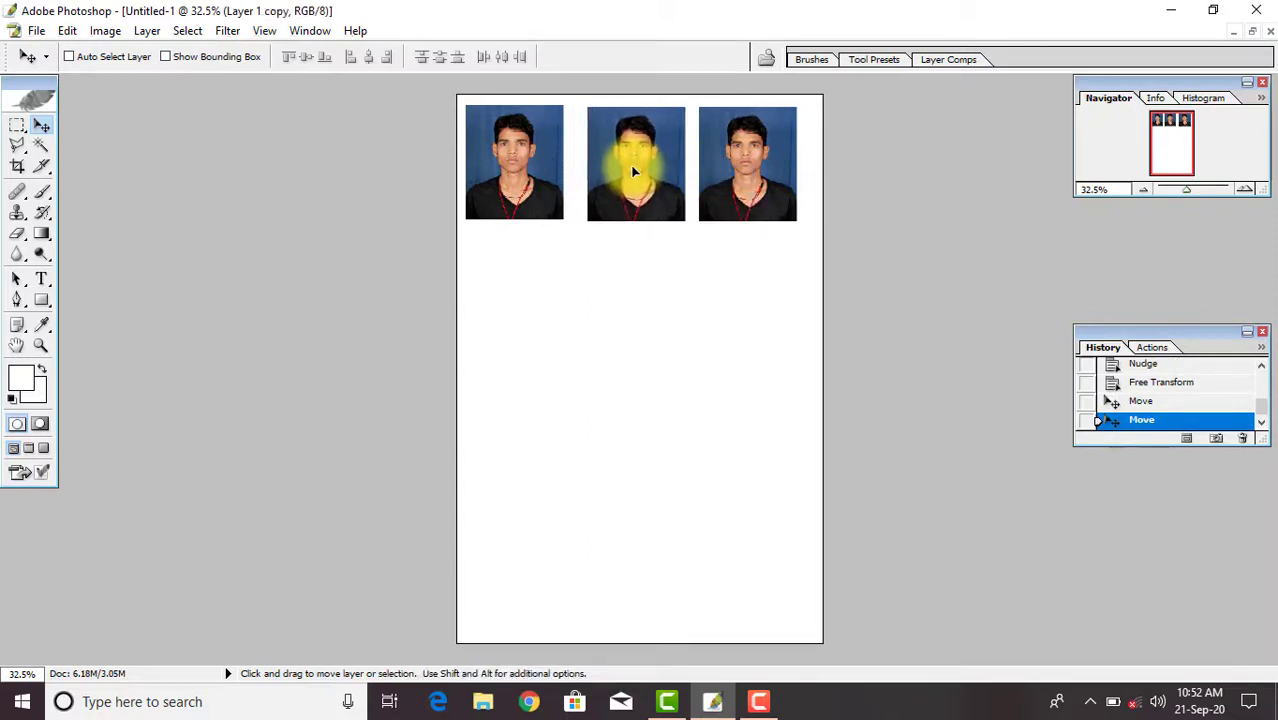
Merge the left, middle and right photo layers down into one layer with Ctrl+E
{"action": "right_click", "coordinate": [538, 167]}
{"action": "left_click", "coordinate": [585, 177]}
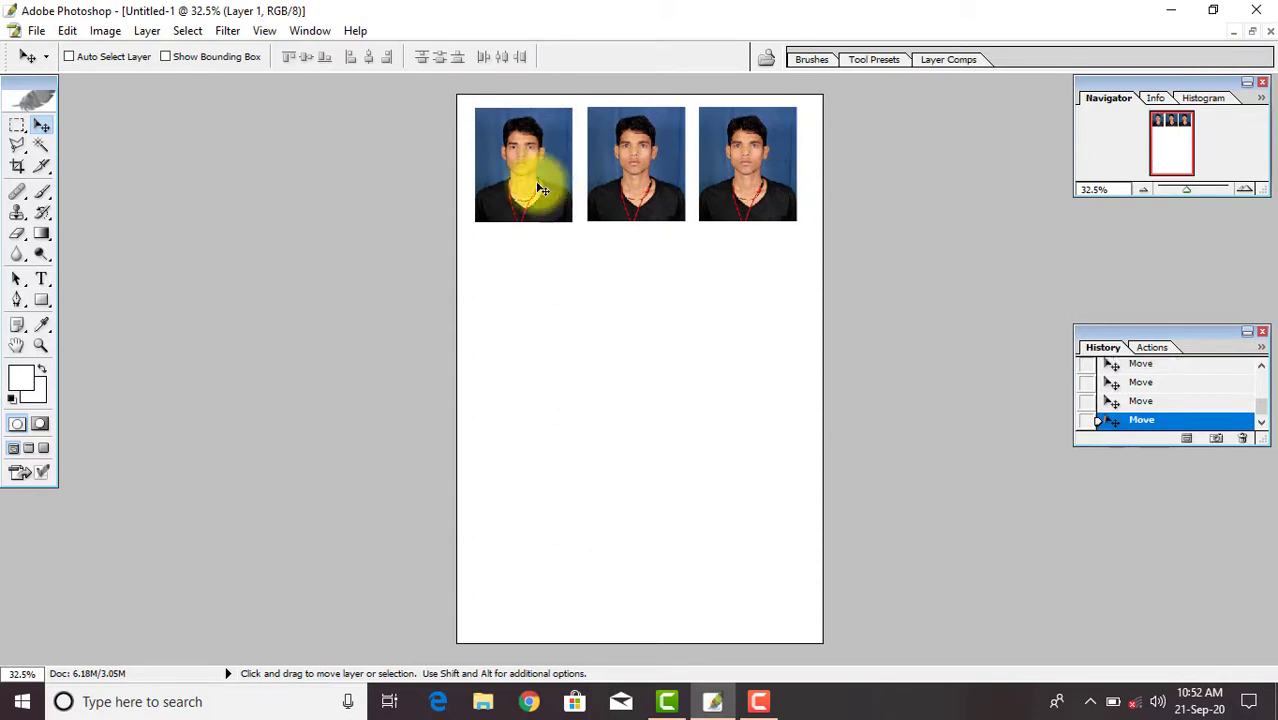
{"action": "right_click", "coordinate": [530, 165]}
{"action": "left_click", "coordinate": [533, 165]}
{"action": "key", "text": "ctrl+e"}
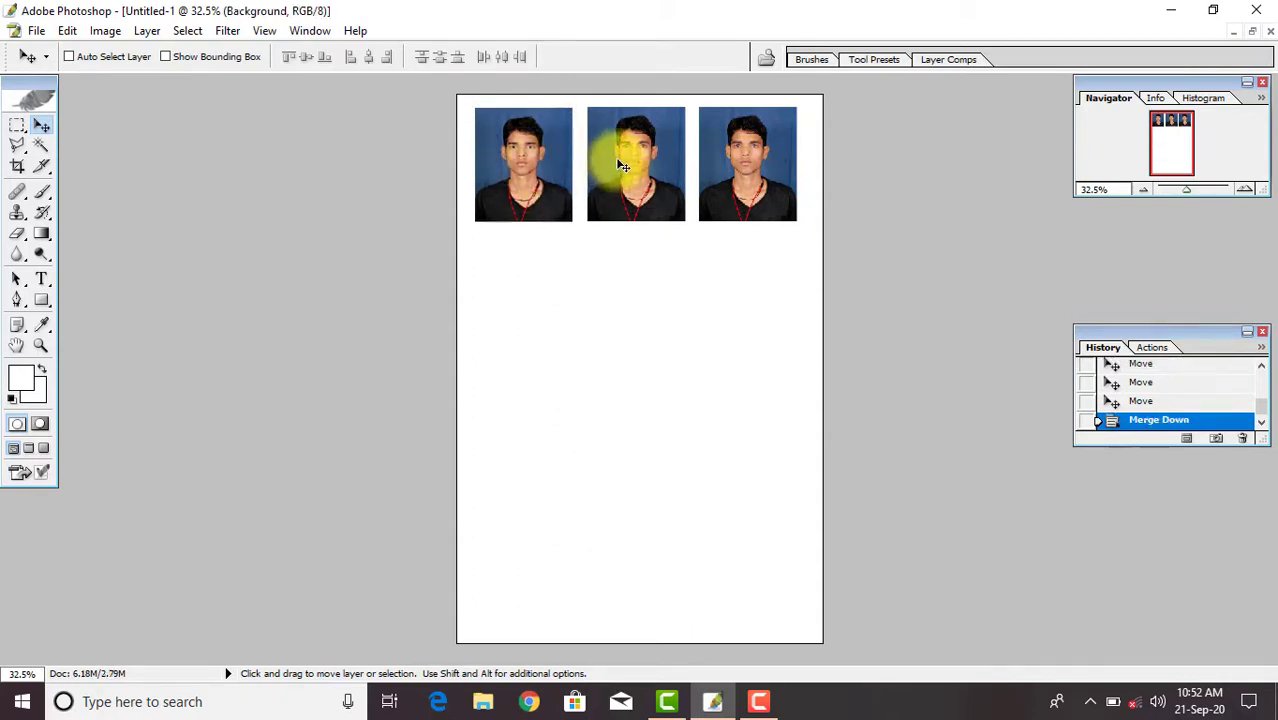
{"action": "key", "text": "alt+]"}
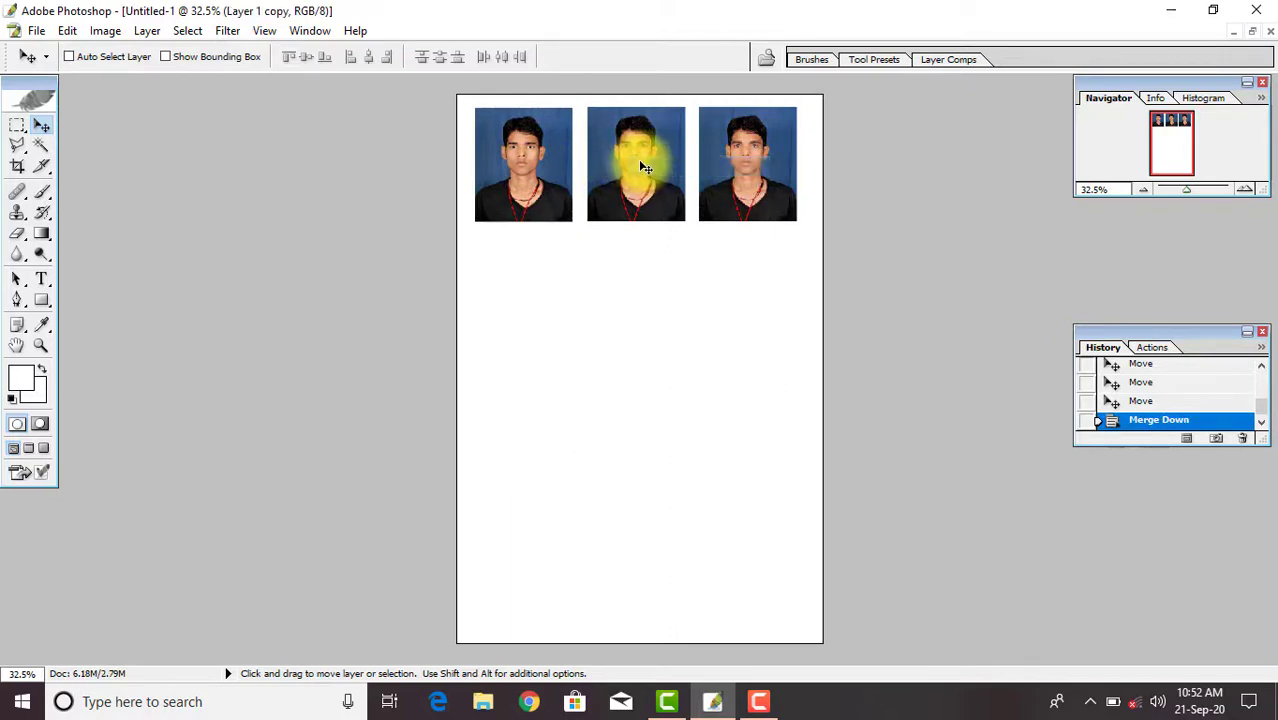
{"action": "key", "text": "ctrl+e"}
{"action": "right_click", "coordinate": [757, 160]}
{"action": "left_click", "coordinate": [785, 163]}
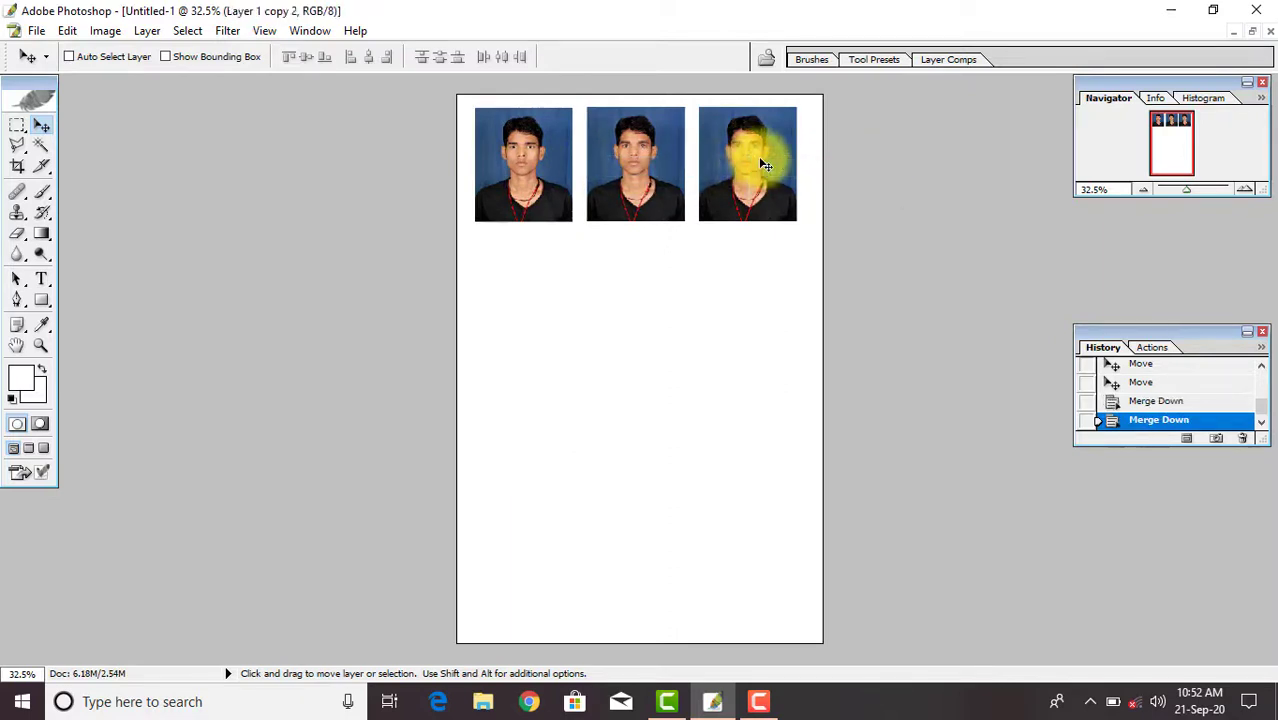
{"action": "key", "text": "ctrl+e"}
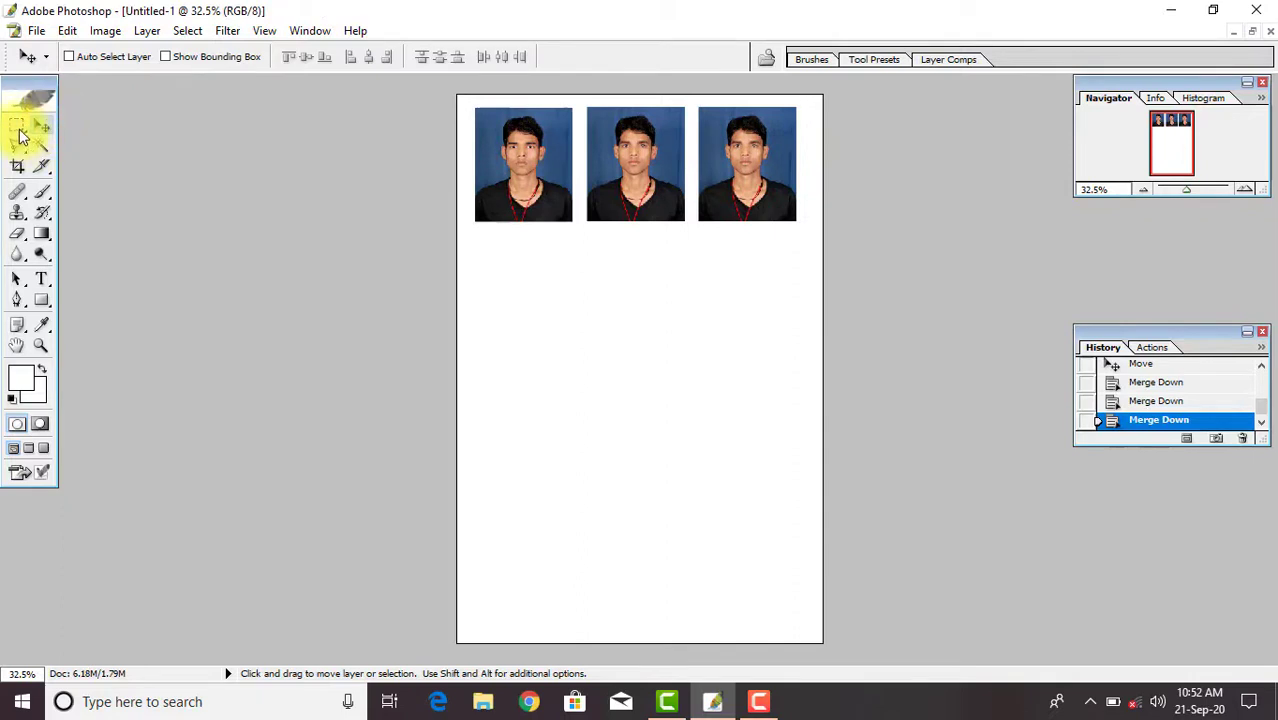
Undo a stray move, then Alt-copy the photo row down three times into four rows
{"action": "left_click", "coordinate": [19, 129]}
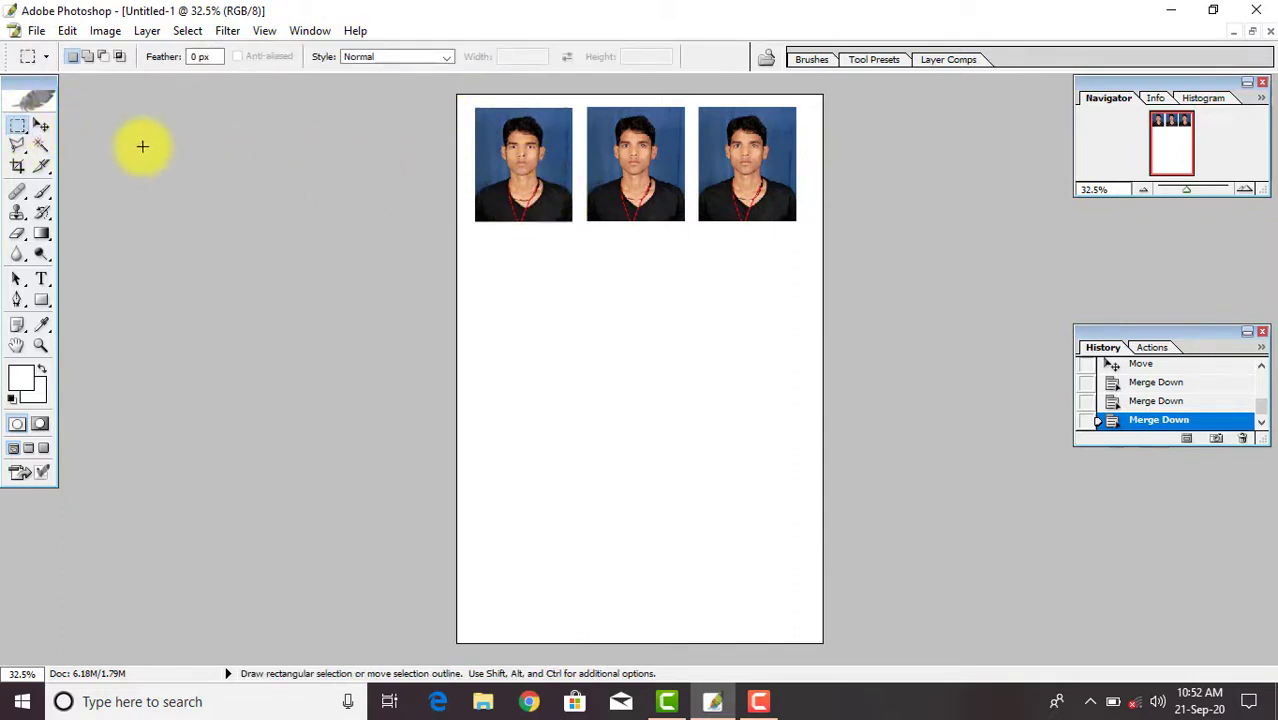
{"action": "left_click", "coordinate": [41, 125]}
{"action": "left_click_drag", "start_coordinate": [577, 189], "coordinate": [585, 222]}
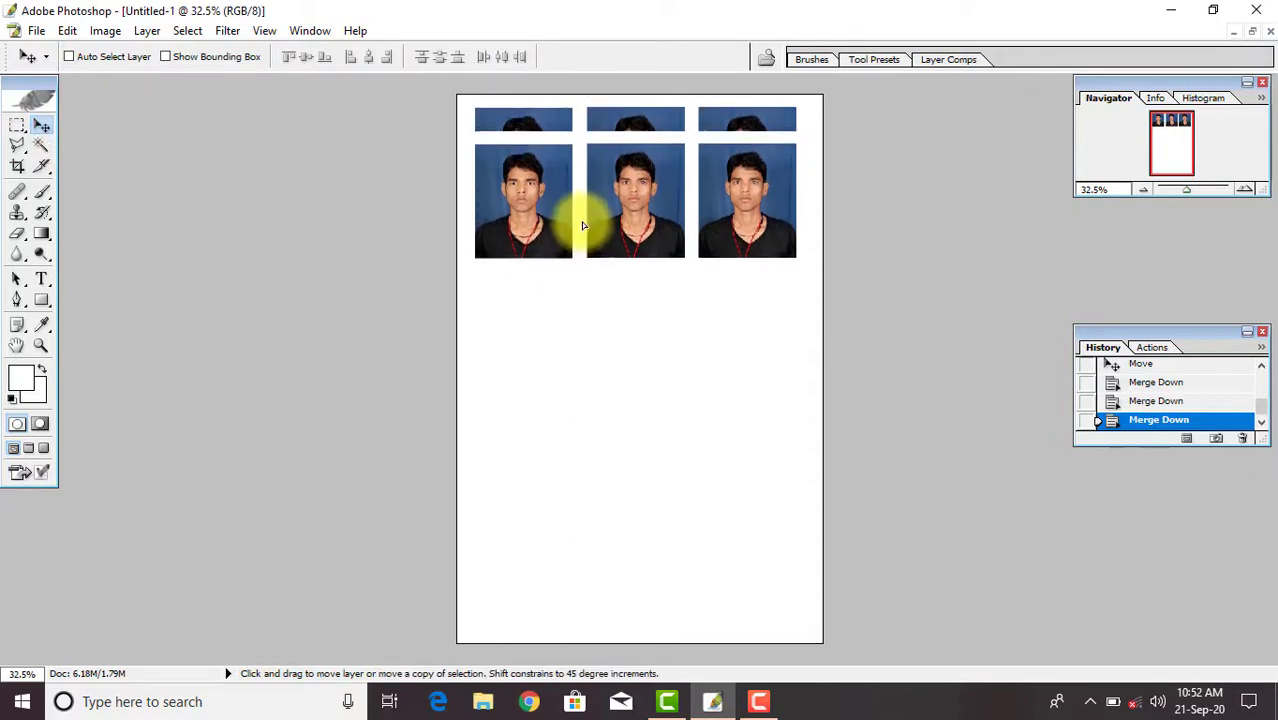
{"action": "key", "text": "ctrl+z"}
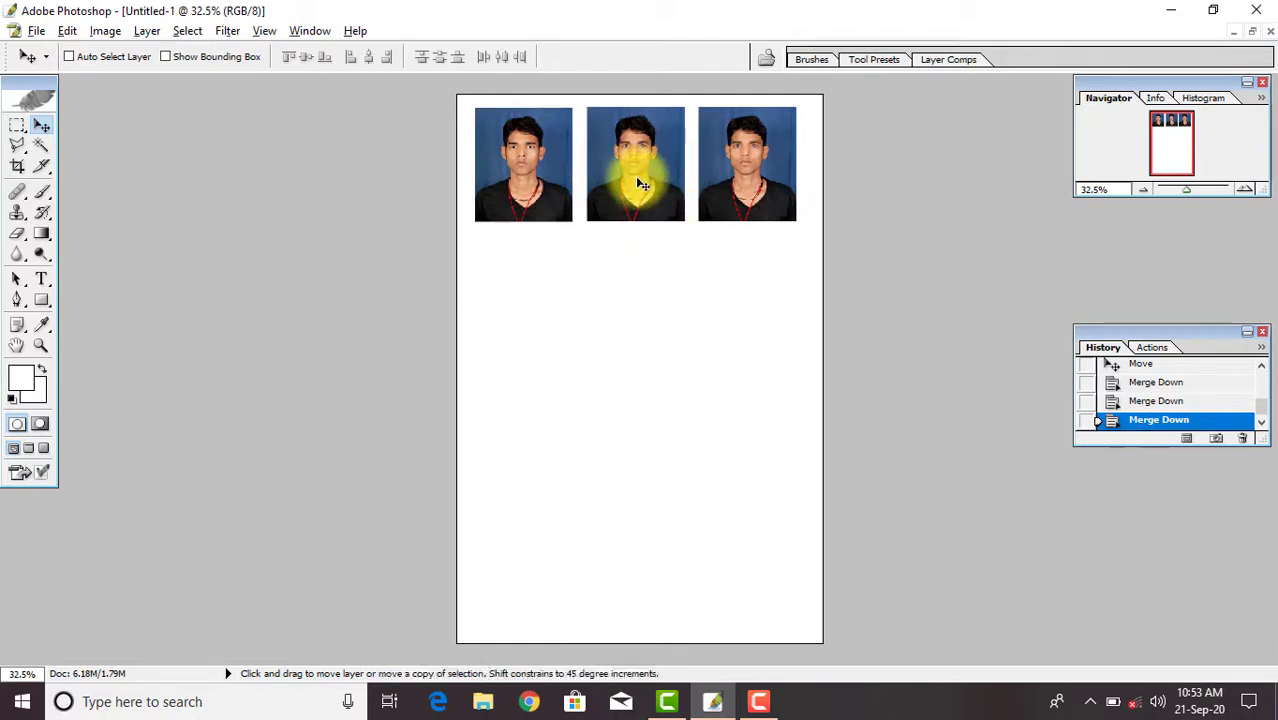
{"action": "left_click_drag", "start_coordinate": [640, 172], "coordinate": [636, 291]}
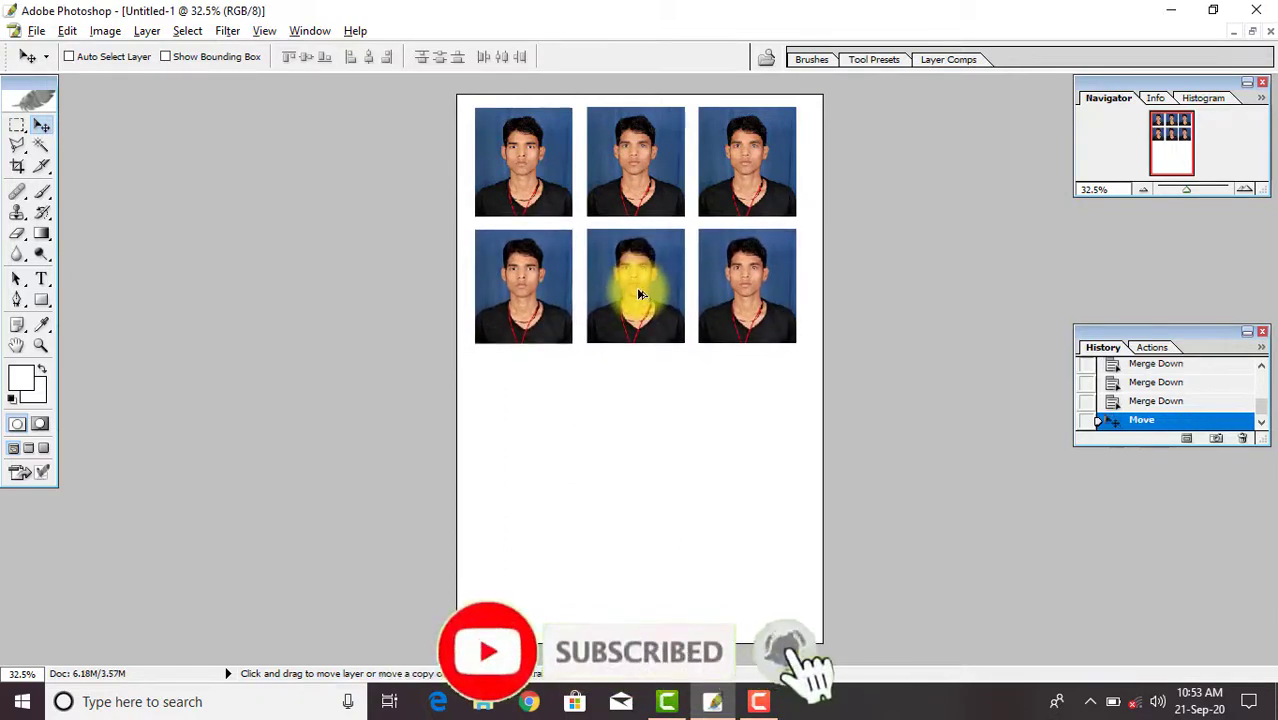
{"action": "left_click_drag", "start_coordinate": [636, 291], "coordinate": [642, 418]}
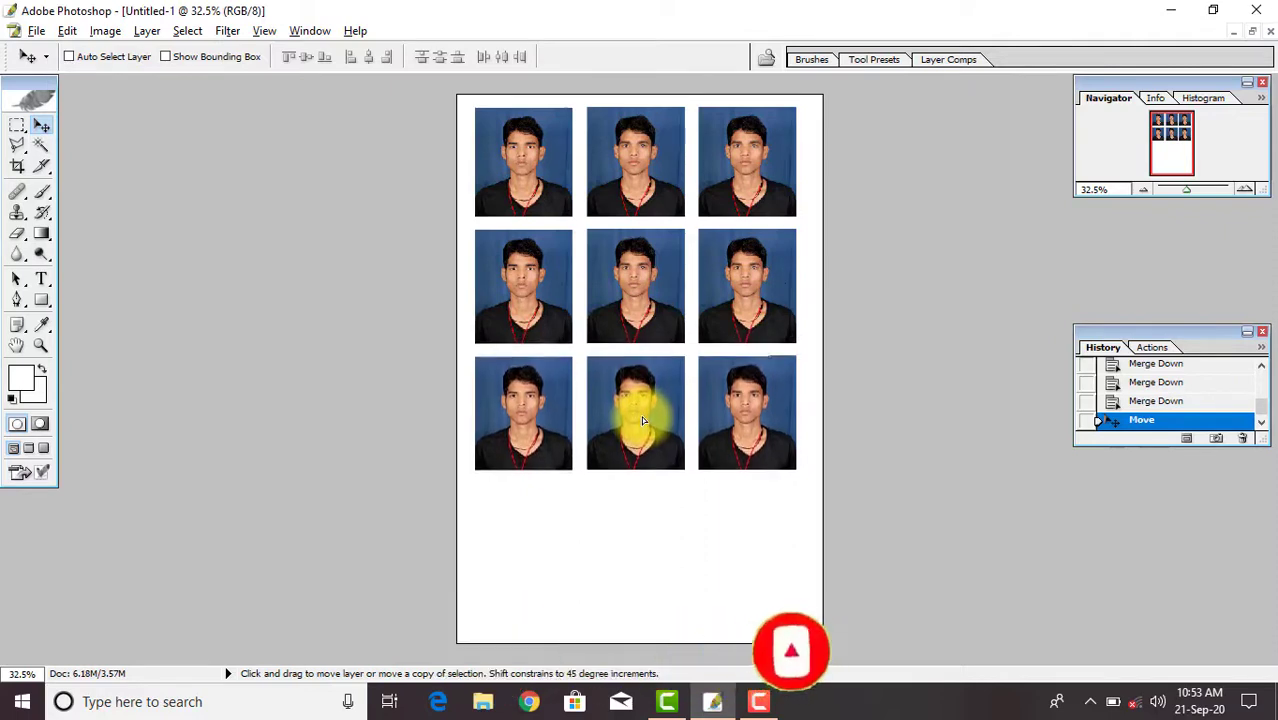
{"action": "mouse_move", "coordinate": [643, 418]}
{"action": "left_mouse_down"}
{"action": "mouse_move", "coordinate": [643, 548]}
{"action": "mouse_move", "coordinate": [642, 537]}
{"action": "left_mouse_up"}
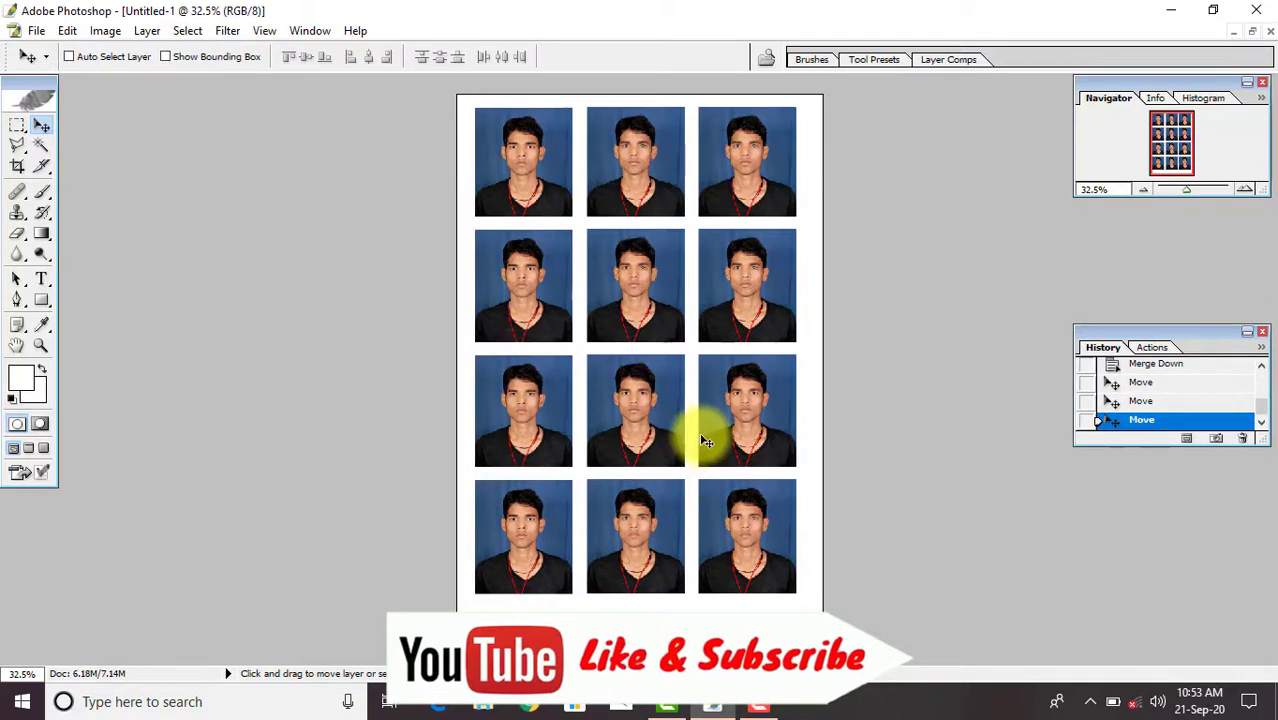
Float the Untitled-1 sheet in its own window, moved up-left and enlarged to fit the page
{"action": "left_click", "coordinate": [1253, 36]}
{"action": "left_click_drag", "start_coordinate": [805, 176], "coordinate": [756, 127]}
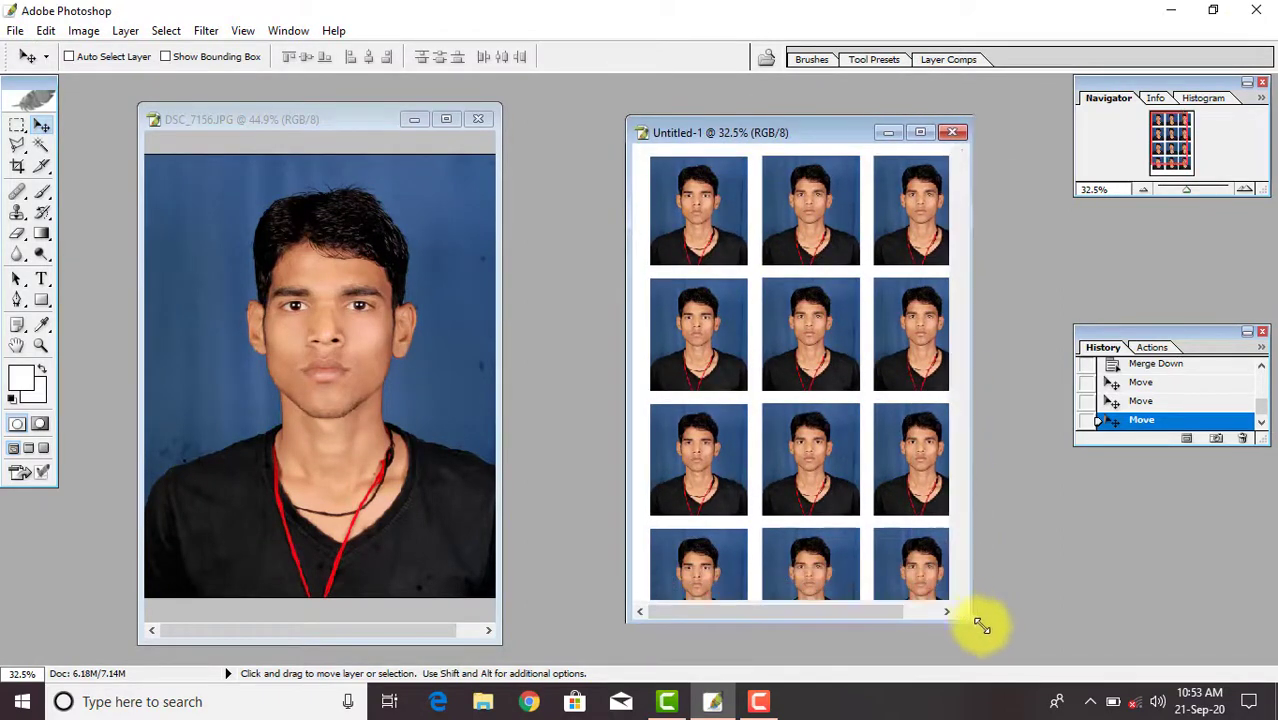
{"action": "left_click_drag", "start_coordinate": [931, 577], "coordinate": [1050, 655]}
{"action": "left_click_drag", "start_coordinate": [836, 128], "coordinate": [789, 89]}
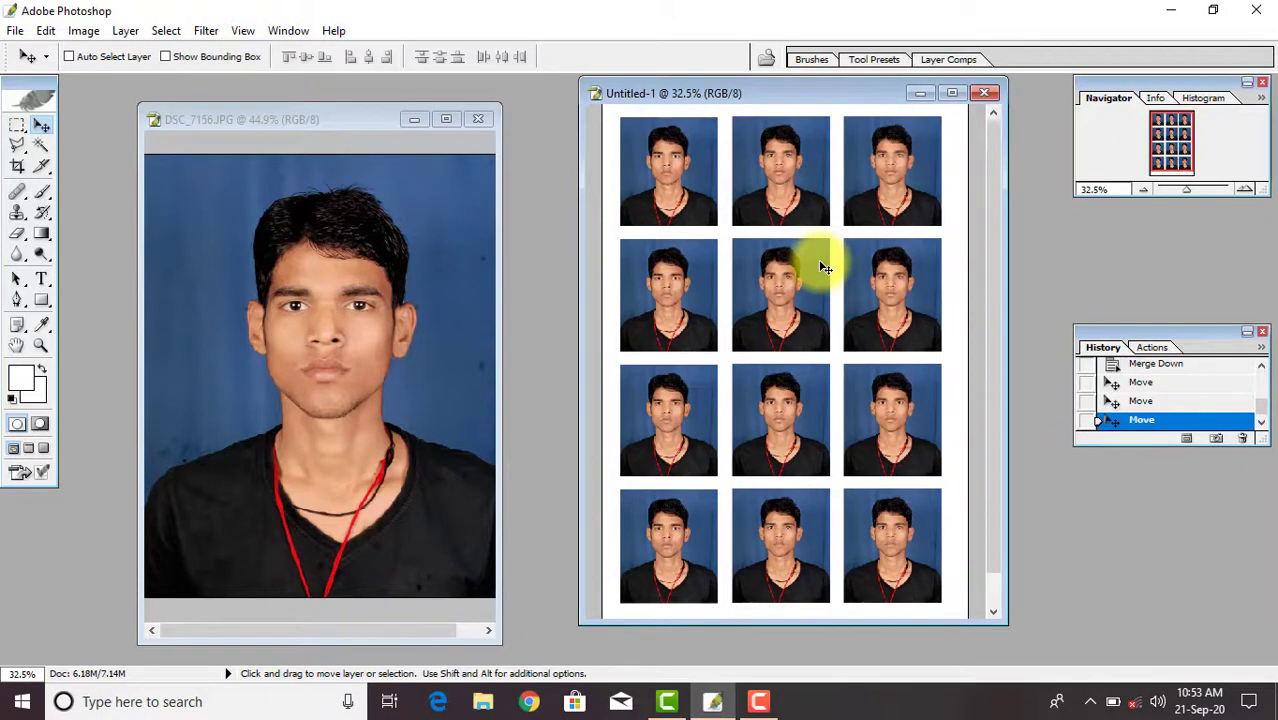
{"action": "left_click_drag", "start_coordinate": [577, 79], "coordinate": [569, 80]}
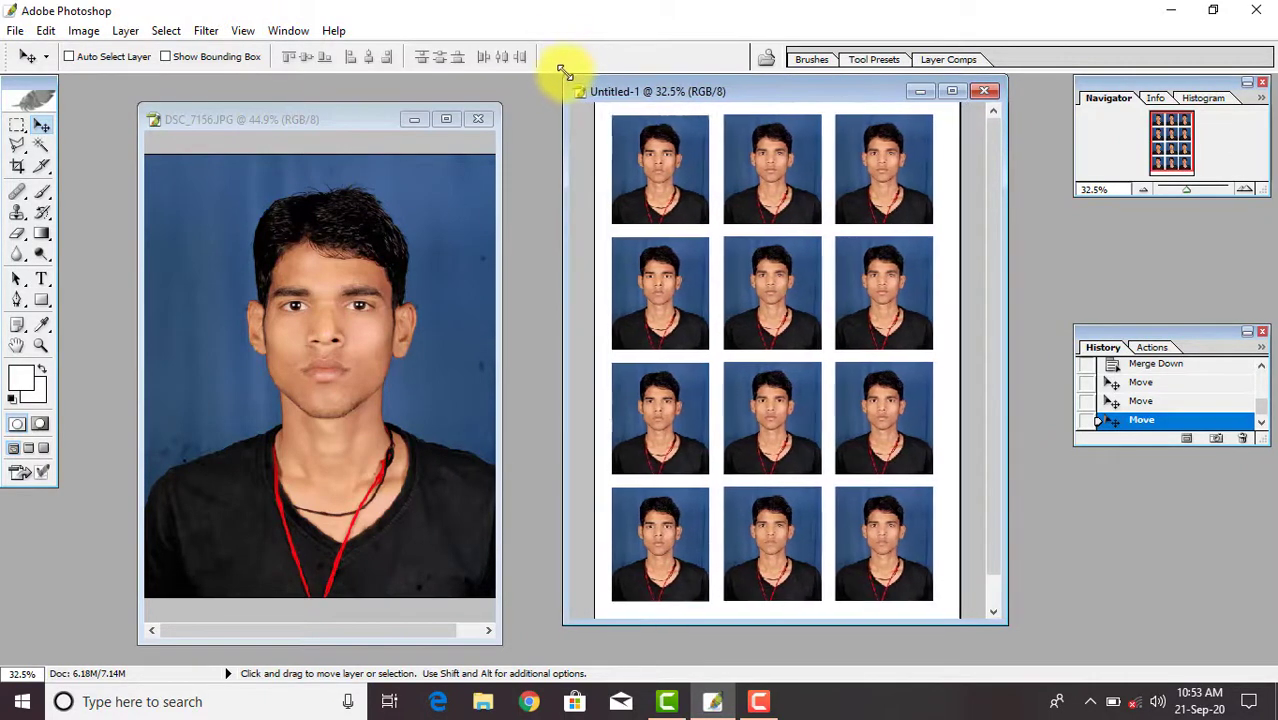
{"action": "left_click_drag", "start_coordinate": [851, 624], "coordinate": [851, 656]}
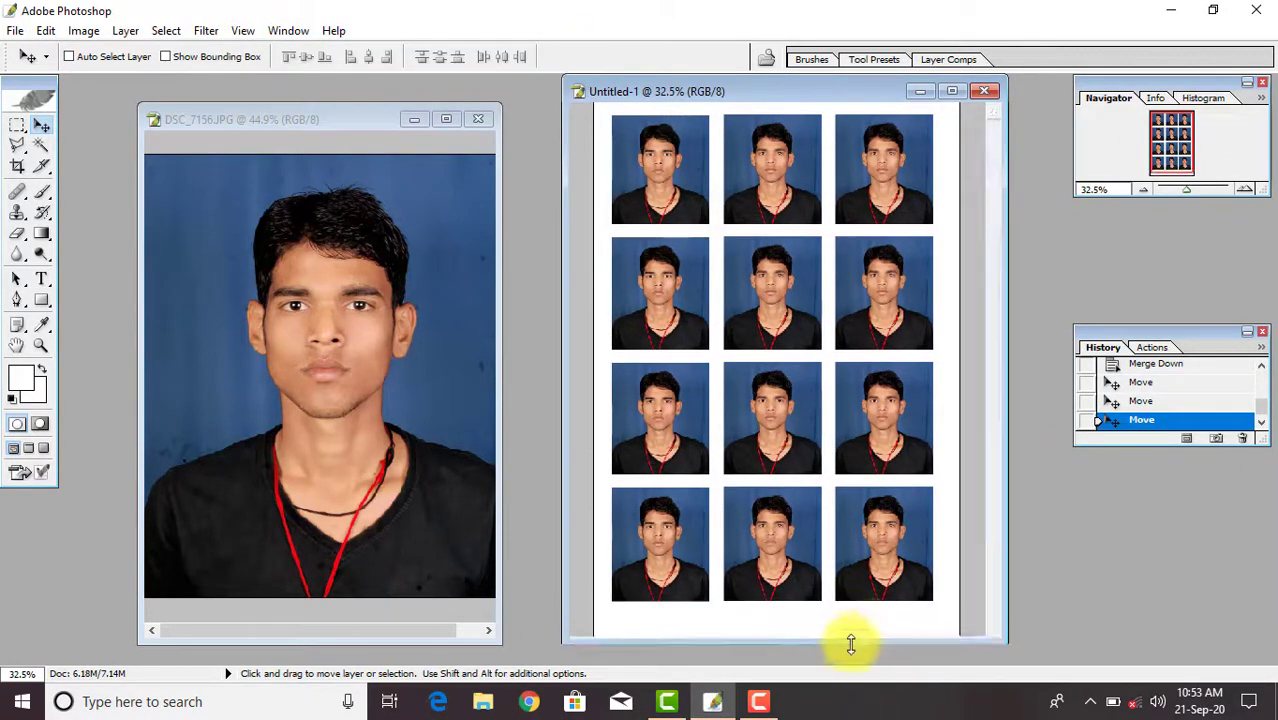
Zoom the sheet with the scroll wheel to see all twelve portraits
{"action": "scroll", "coordinate": [893, 505], "scroll_direction": "down", "scroll_amount": 3}
{"action": "scroll", "coordinate": [889, 477], "scroll_direction": "up", "scroll_amount": 1}
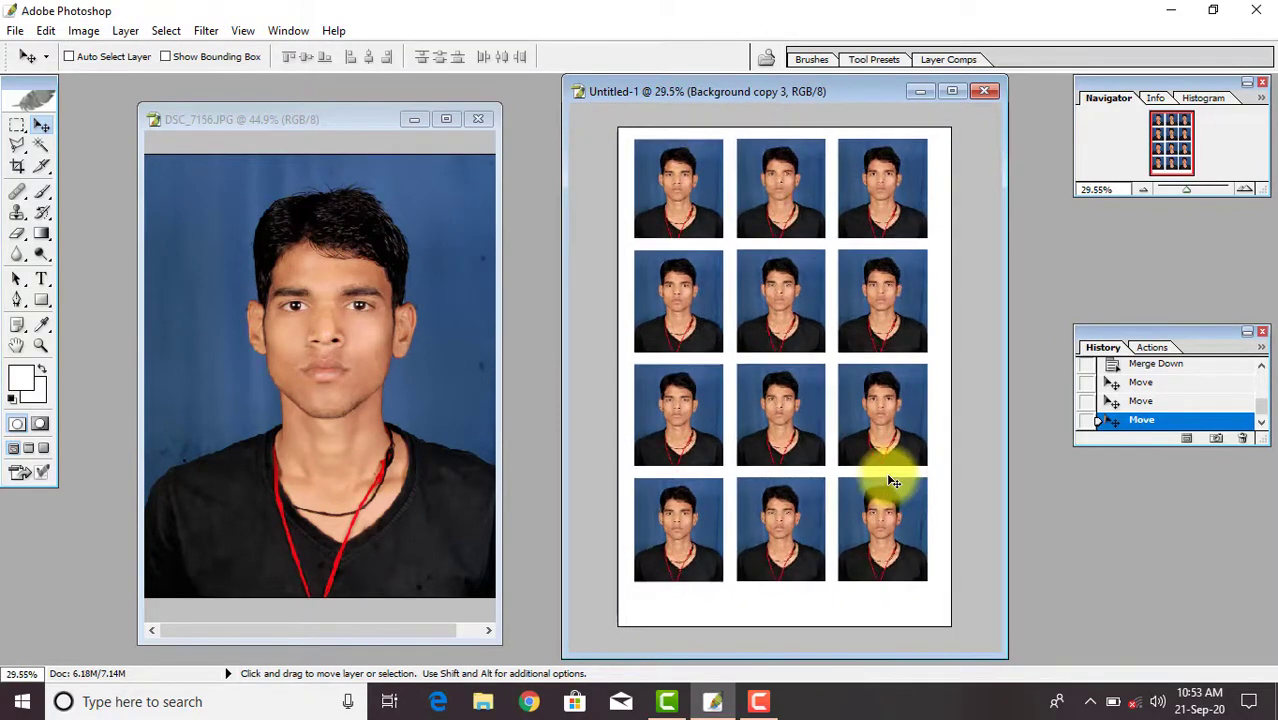
{"action": "scroll", "coordinate": [889, 477], "scroll_direction": "up", "scroll_amount": 2}
{"action": "scroll", "coordinate": [868, 403], "scroll_direction": "up", "scroll_amount": 1}
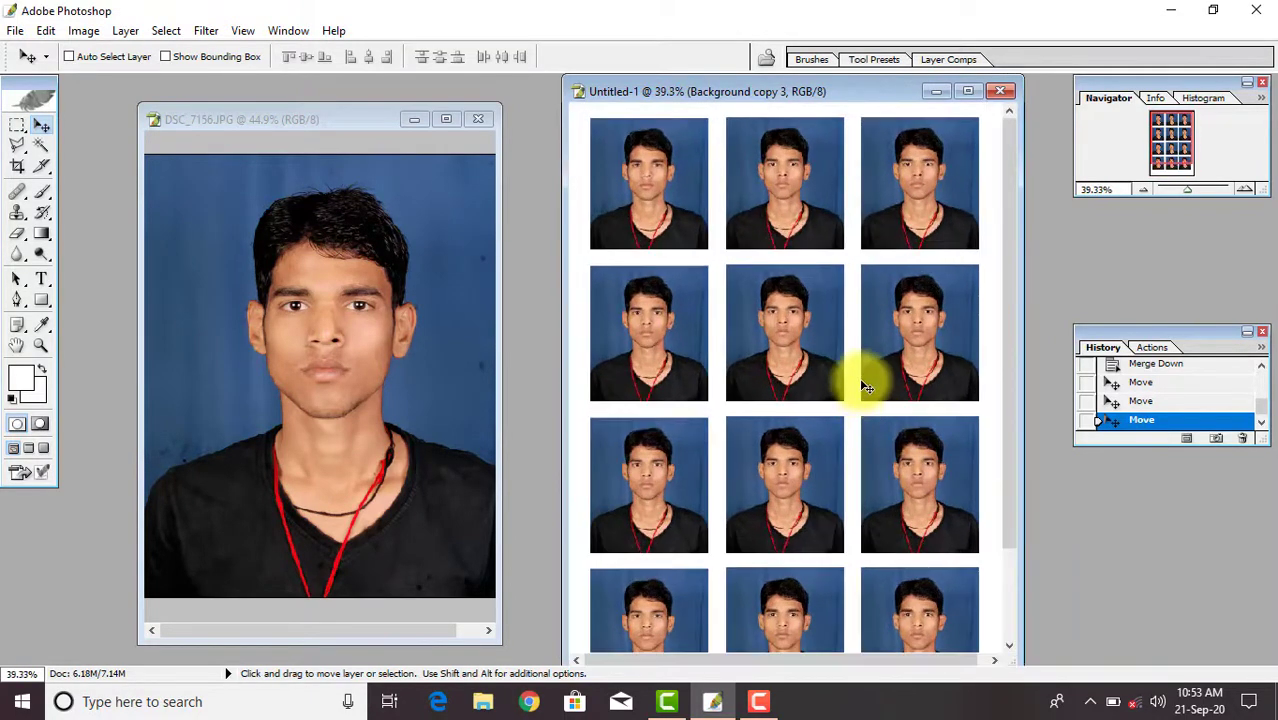
{"action": "scroll", "coordinate": [864, 387], "scroll_direction": "down", "scroll_amount": 1}
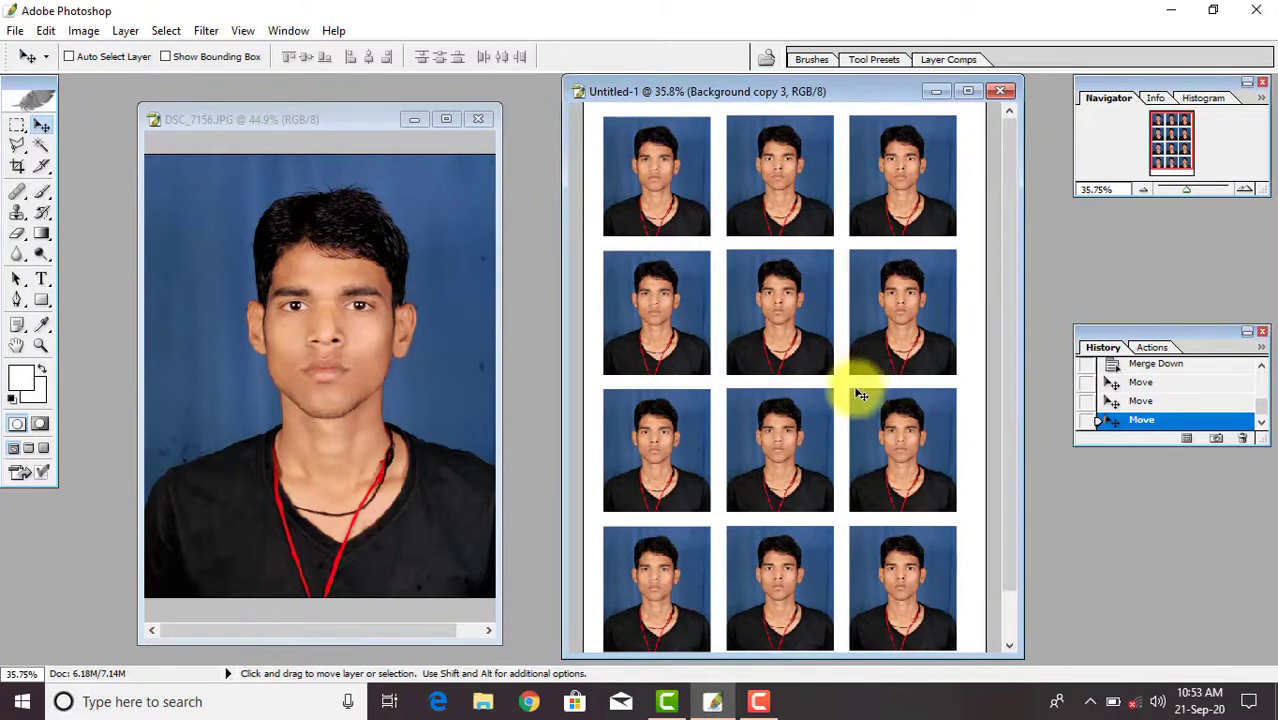